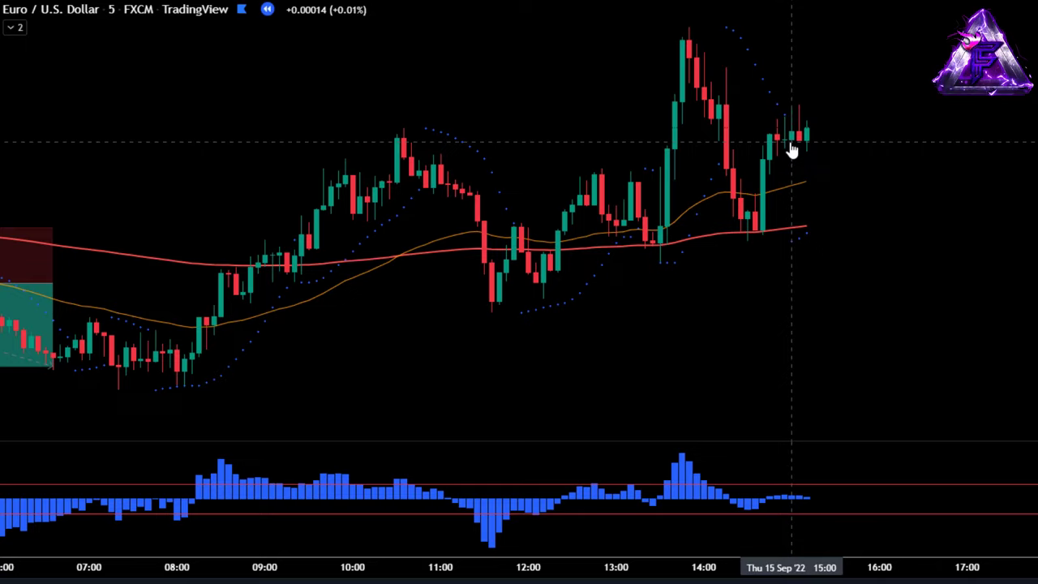
Place a long position box on the latest EURUSD 5-minute candle.
left_click(792, 146)
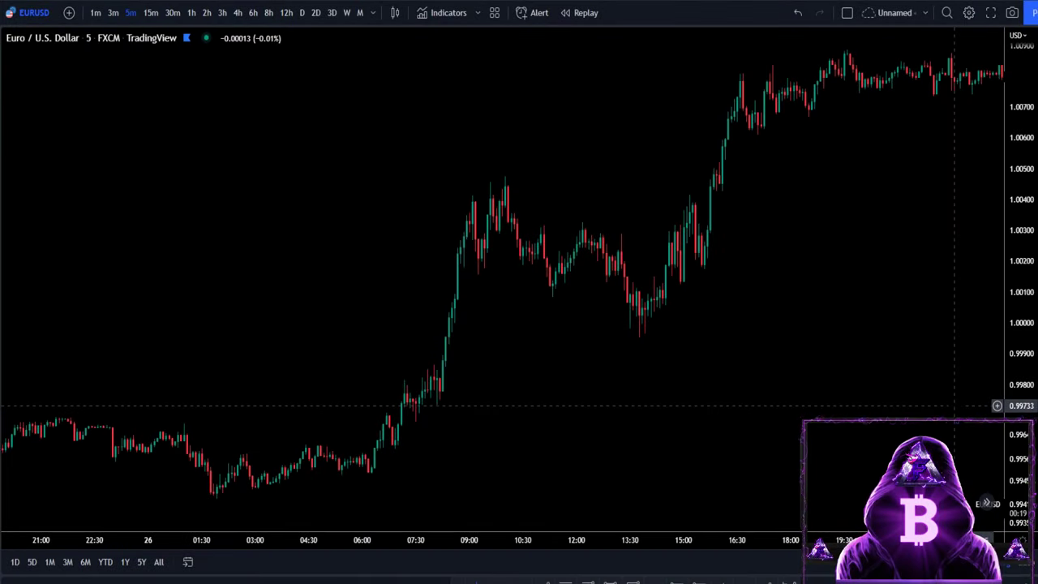
Add the Commodity Channel Index indicator by searching 'cci'.
left_click(449, 15)
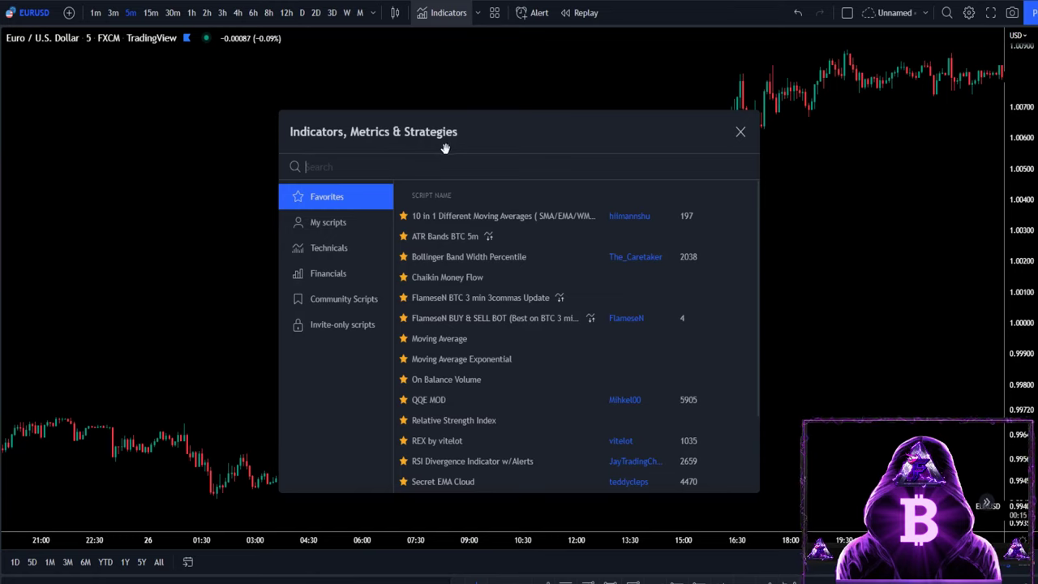
type("cci")
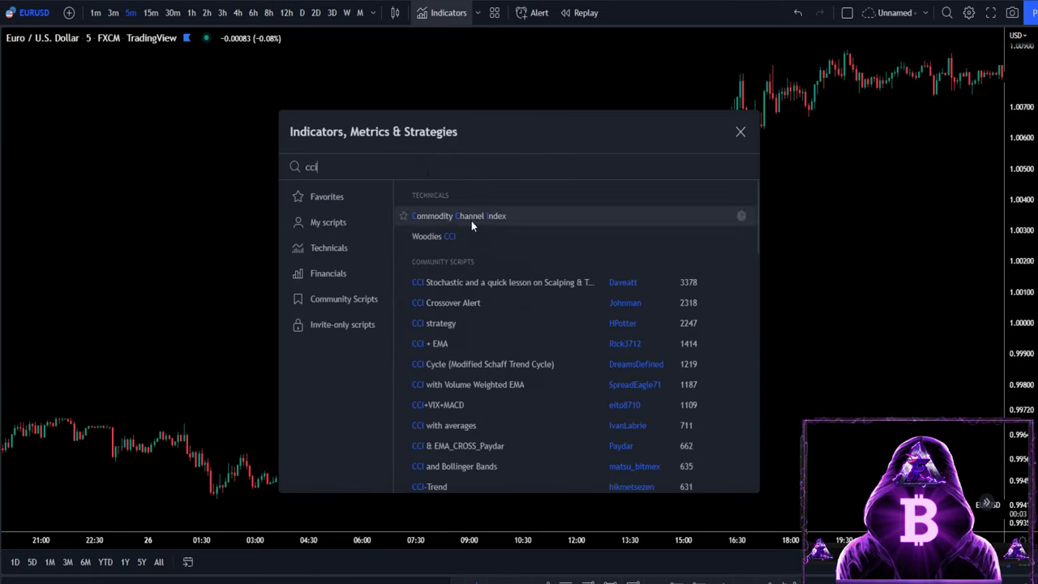
left_click(472, 217)
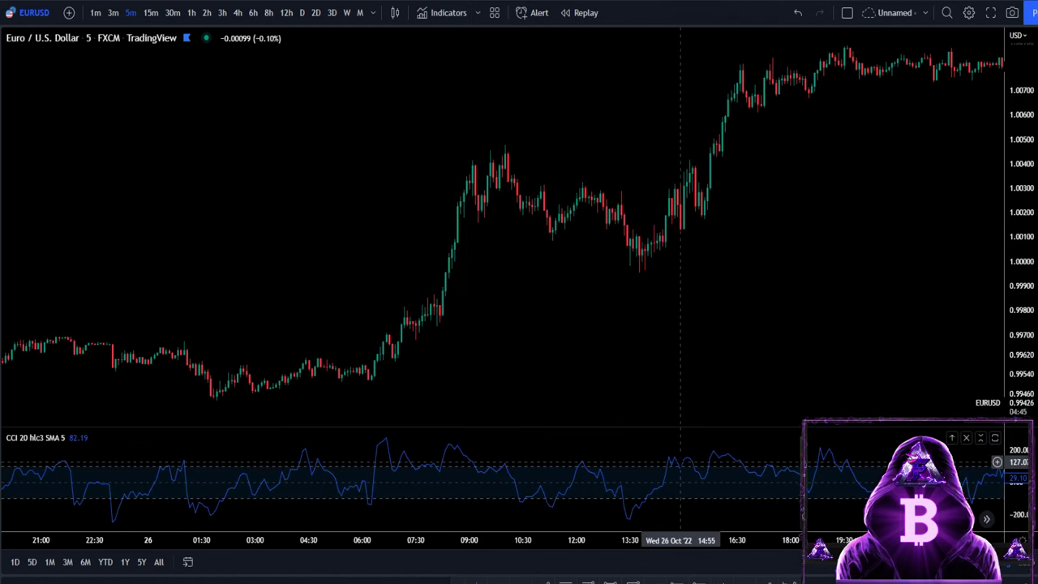
Draw the CCI as columns without middle band or background, with solid red bands.
double_click(684, 470)
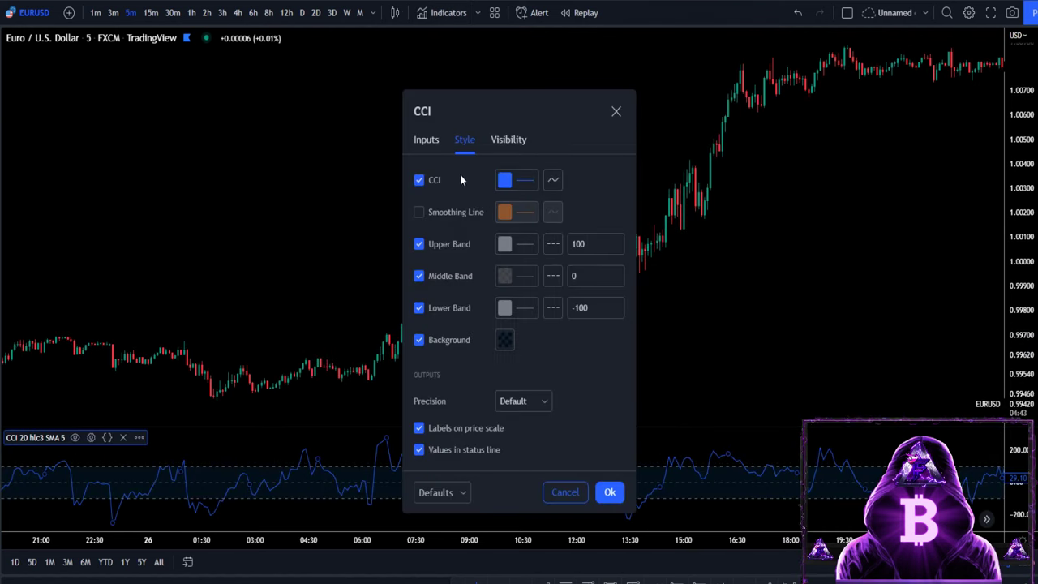
left_click(554, 186)
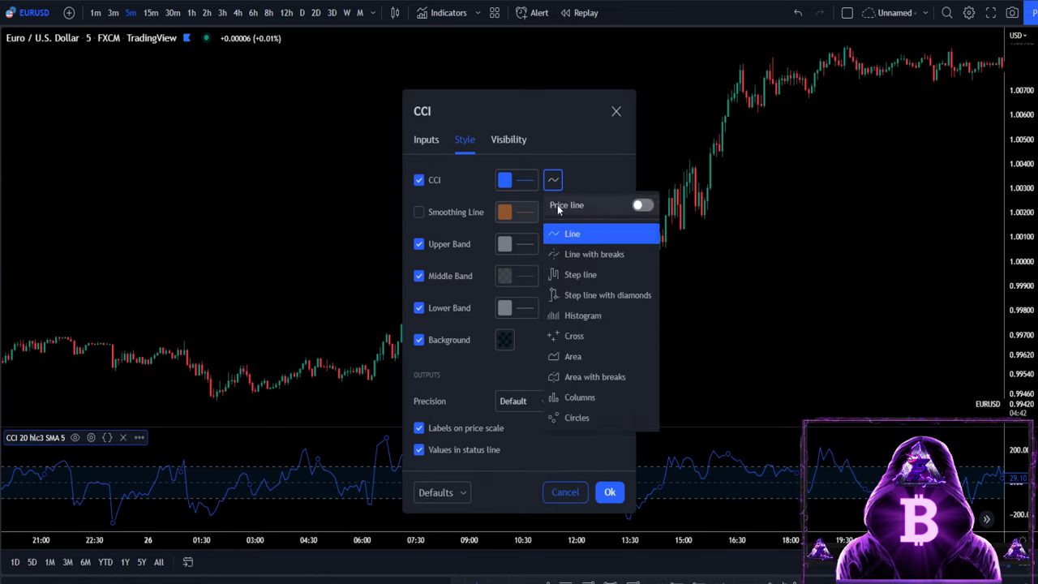
left_click(584, 397)
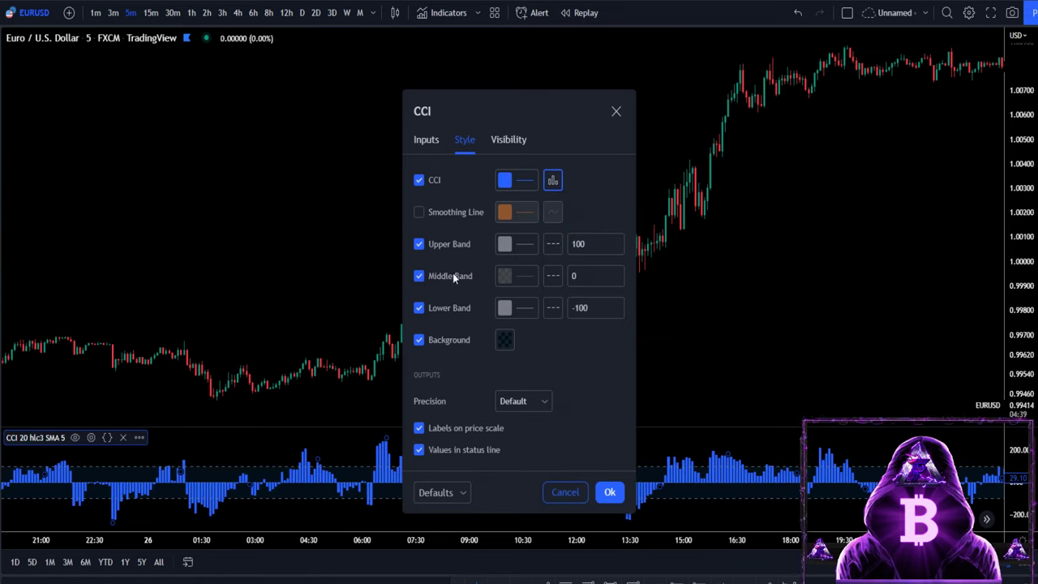
left_click(419, 277)
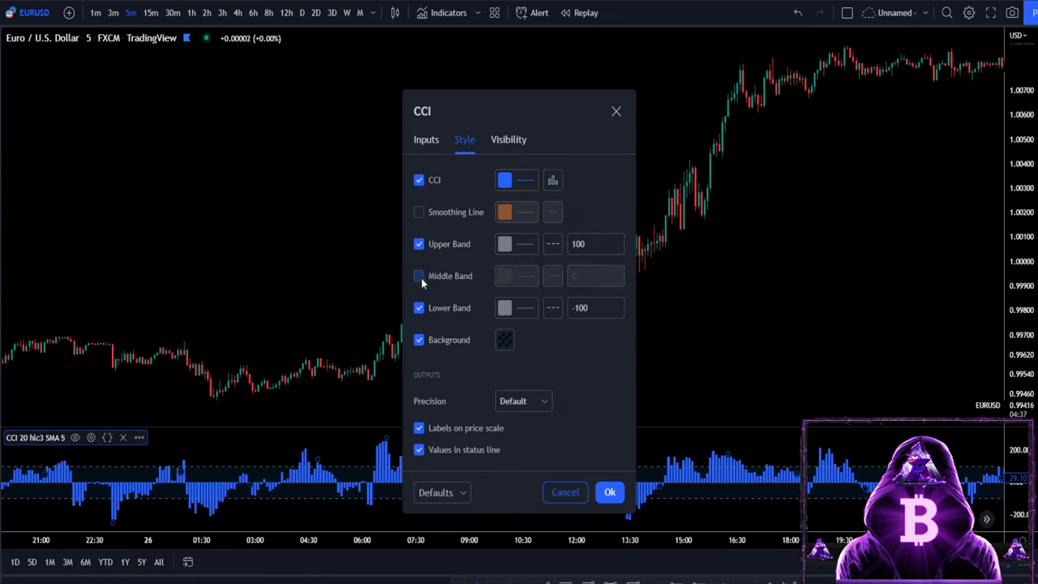
left_click(431, 339)
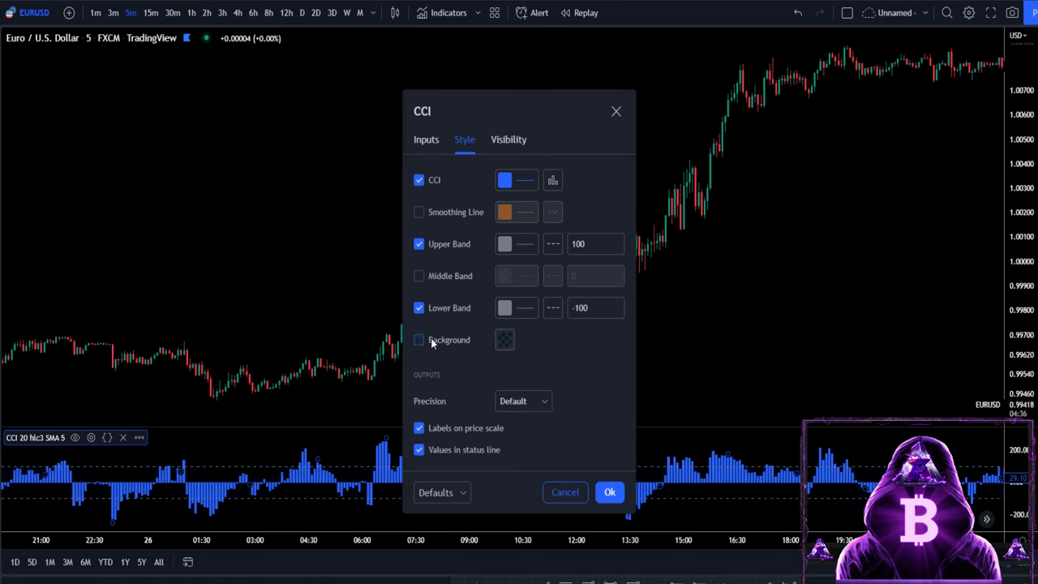
left_click(512, 246)
left_click(553, 243)
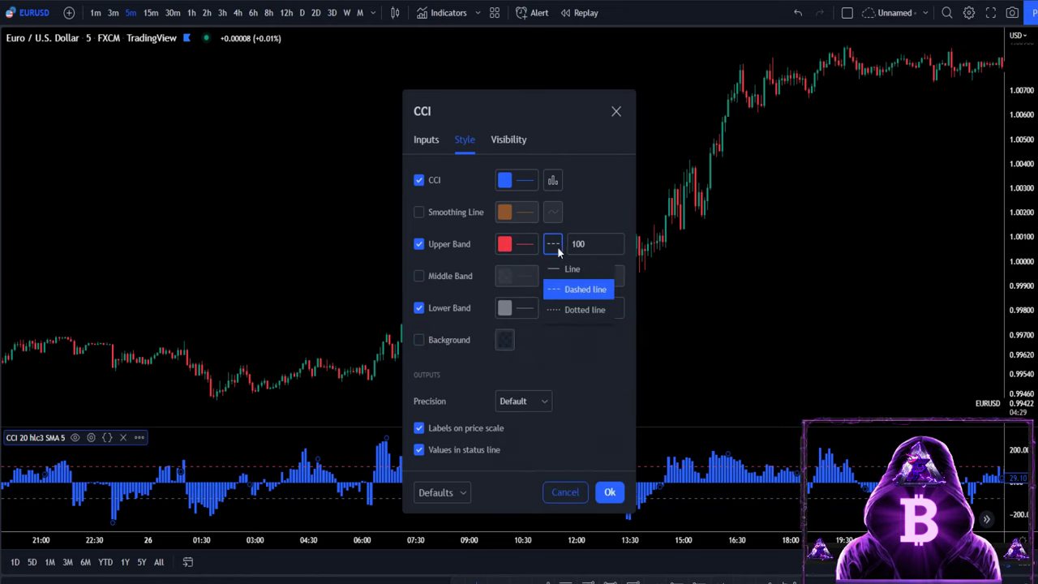
left_click(564, 269)
left_click(527, 313)
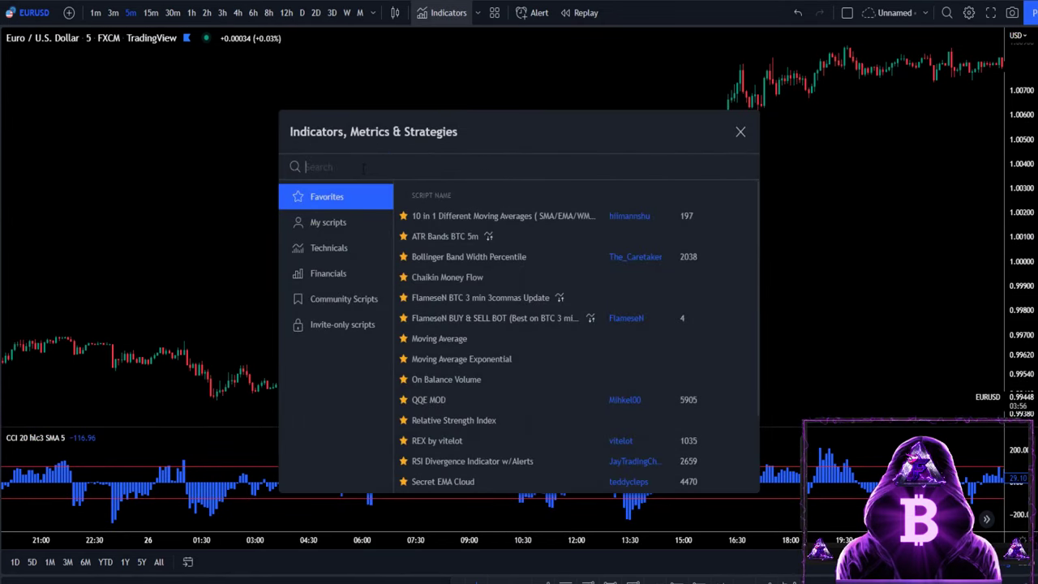
Add the poki buy and sell indicator from the 'poki' search.
type("poki")
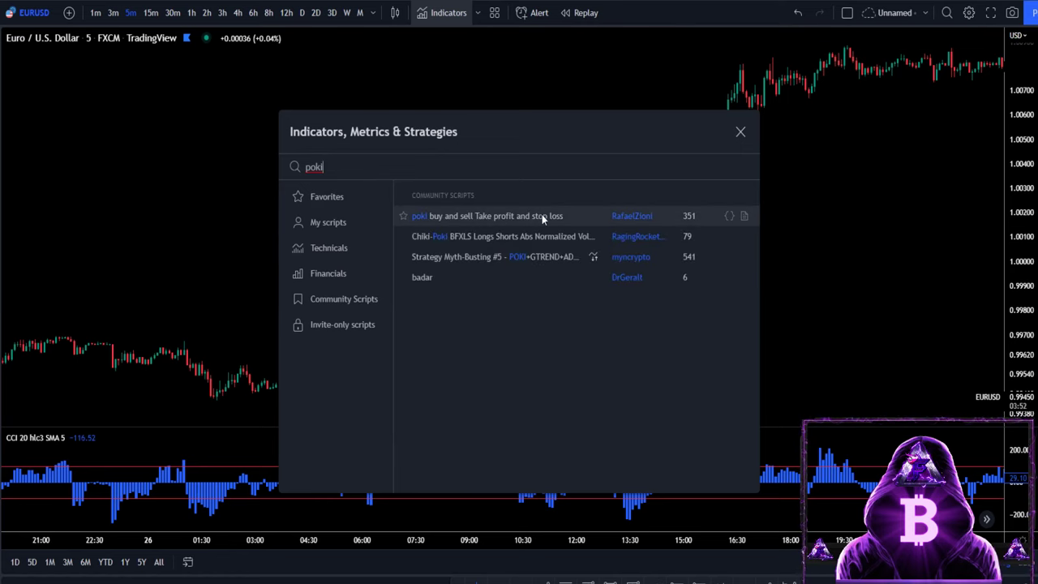
left_click(593, 217)
left_click(741, 132)
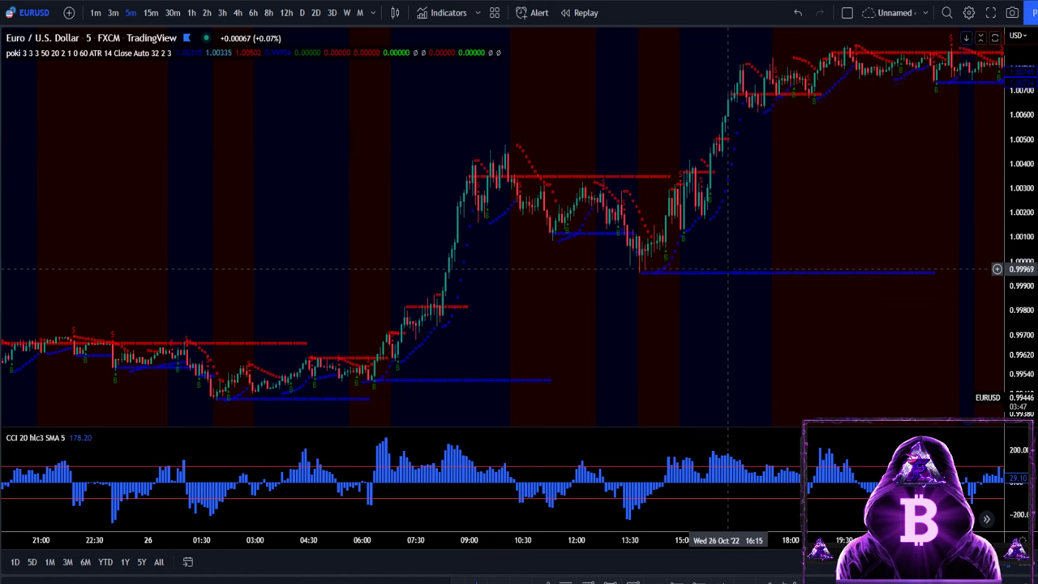
Hide both poki SARs, both plot lines and the Bullish/Bearish Zones.
left_click(197, 53)
left_click(437, 133)
left_click(428, 185)
left_click(429, 243)
left_click(429, 276)
left_click(443, 304)
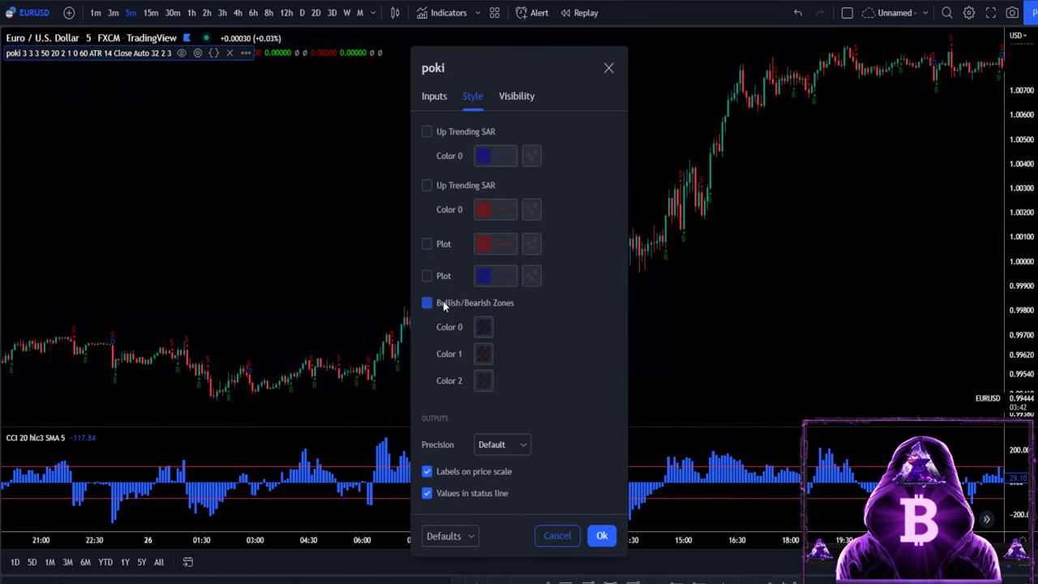
key("Return")
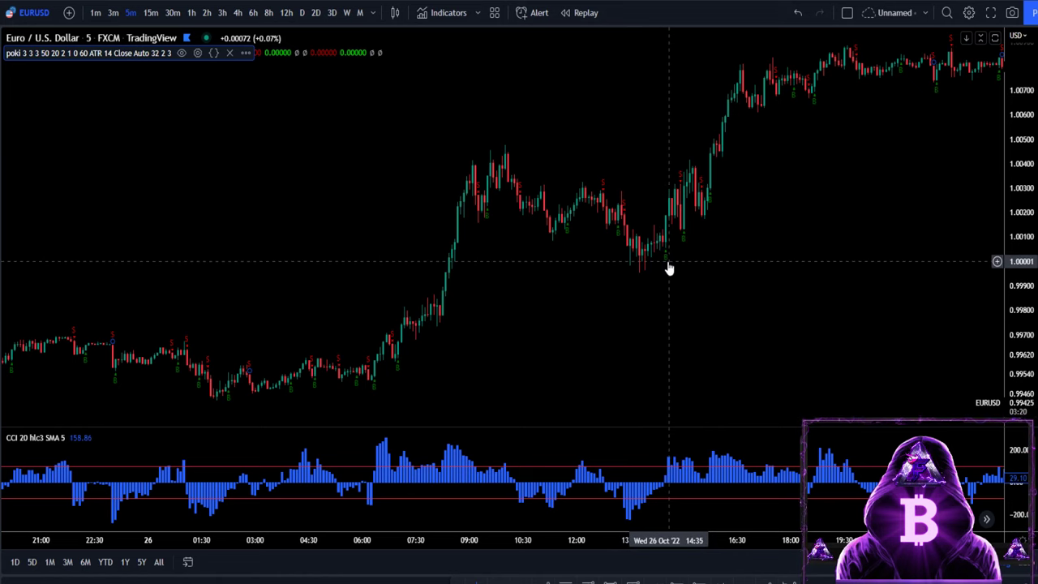
key("slash")
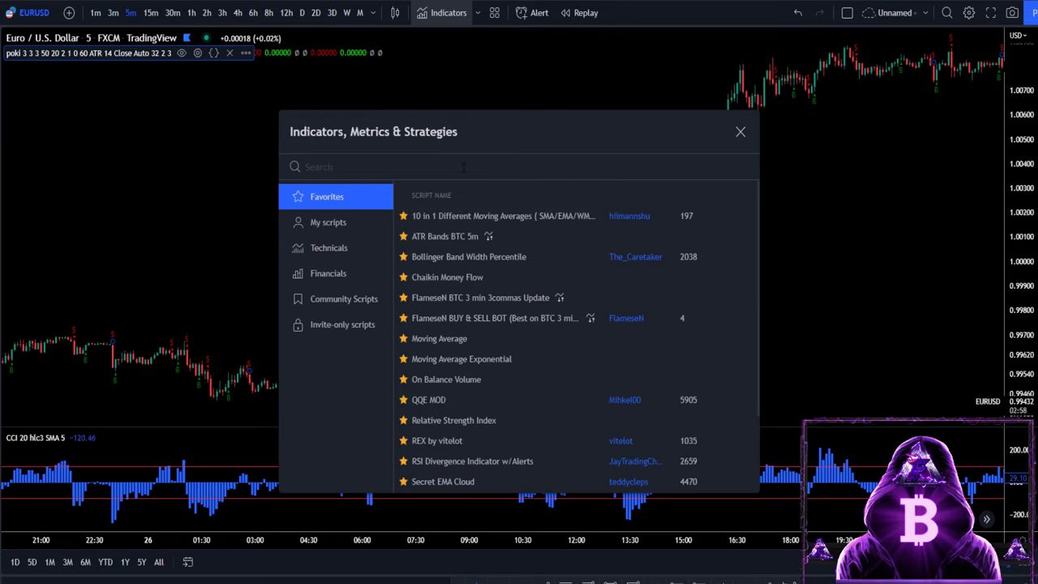
Add Moving Average Exponential and Supertrend, hiding Supertrend's Buy and Sell labels.
type("ema")
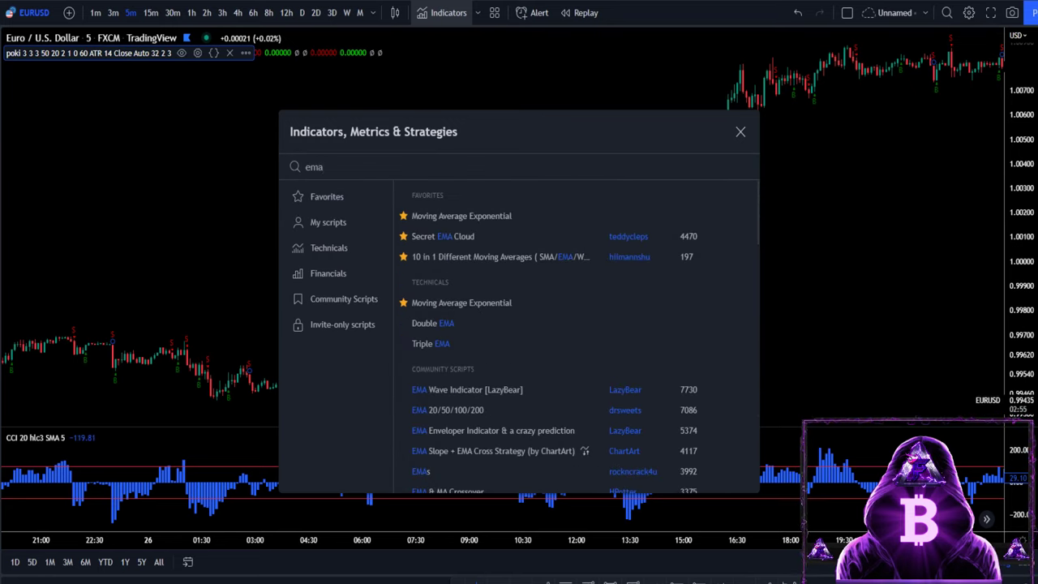
key("ctrl+a")
key("Return")
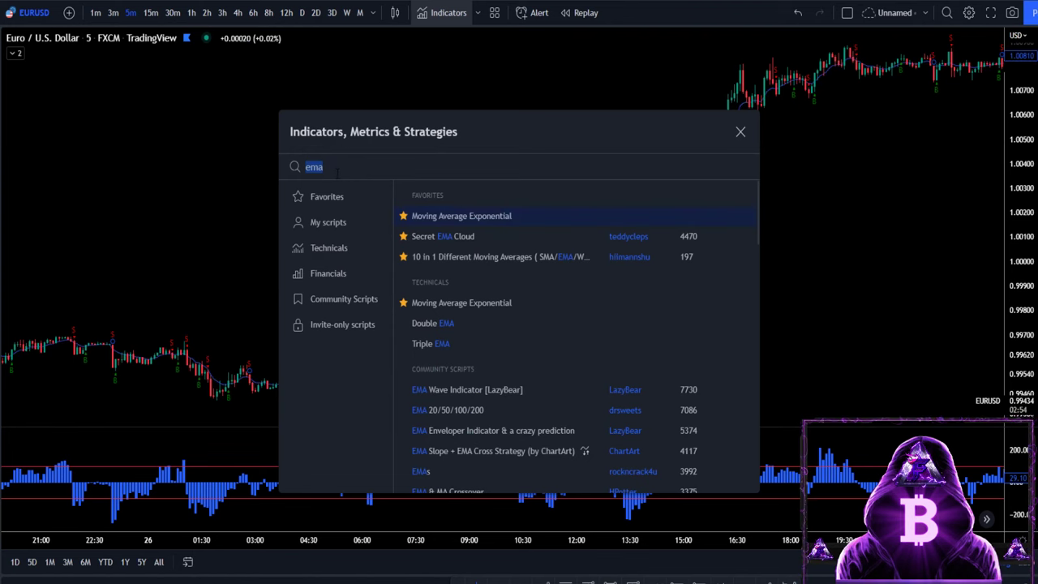
type("super")
key("Return")
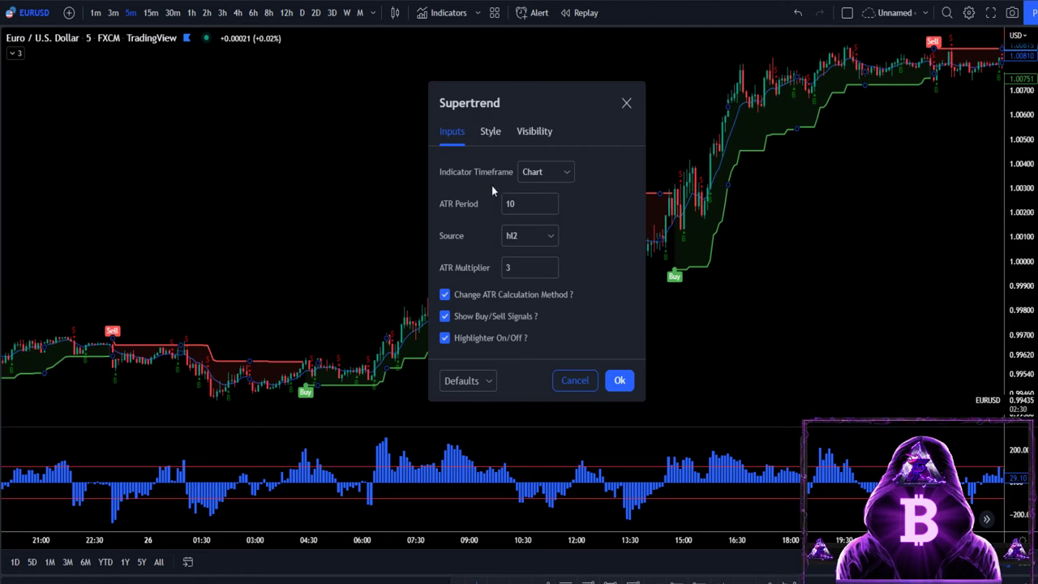
left_click(490, 131)
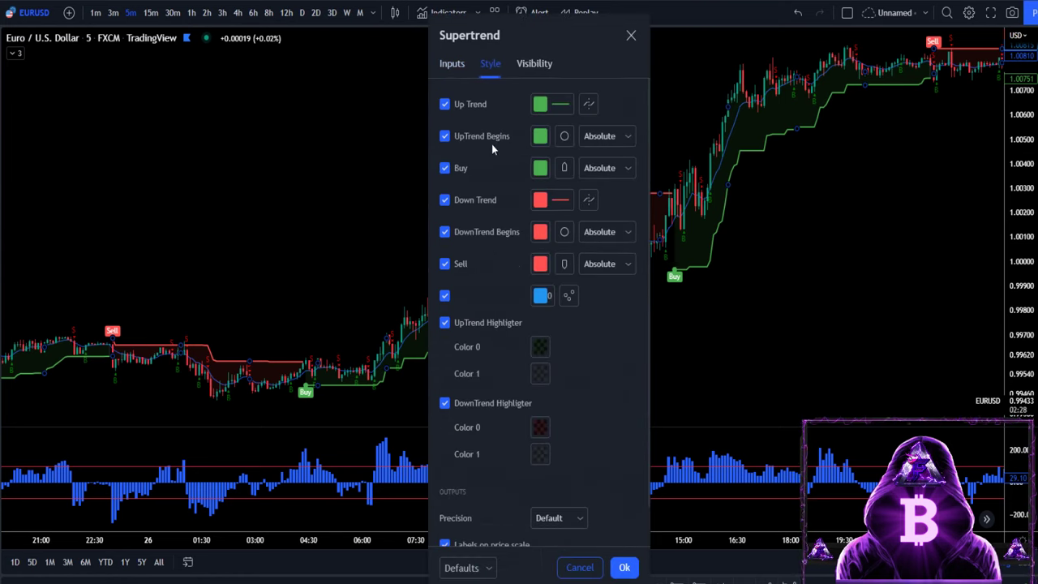
left_click(459, 169)
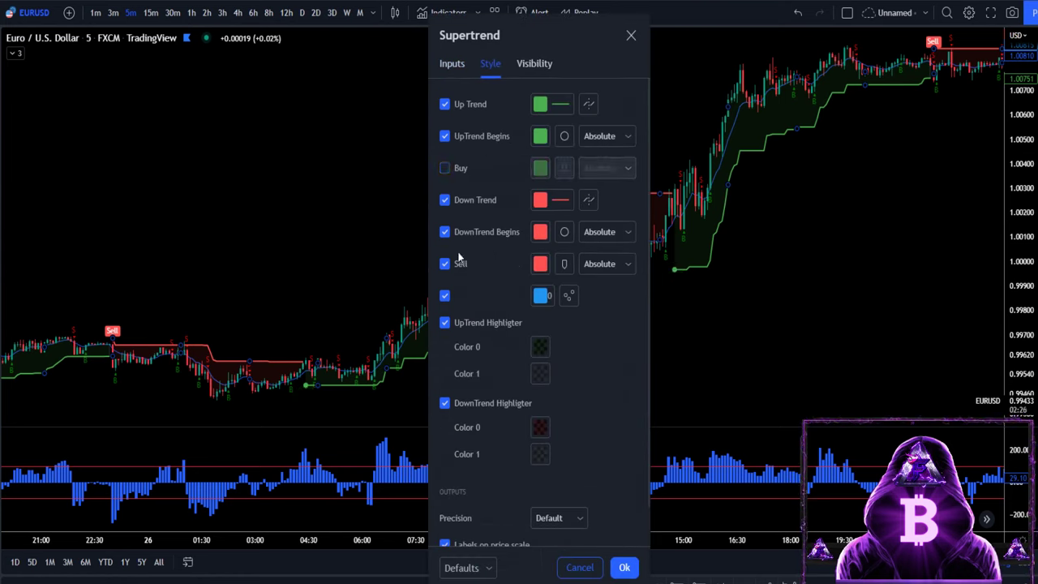
left_click(459, 264)
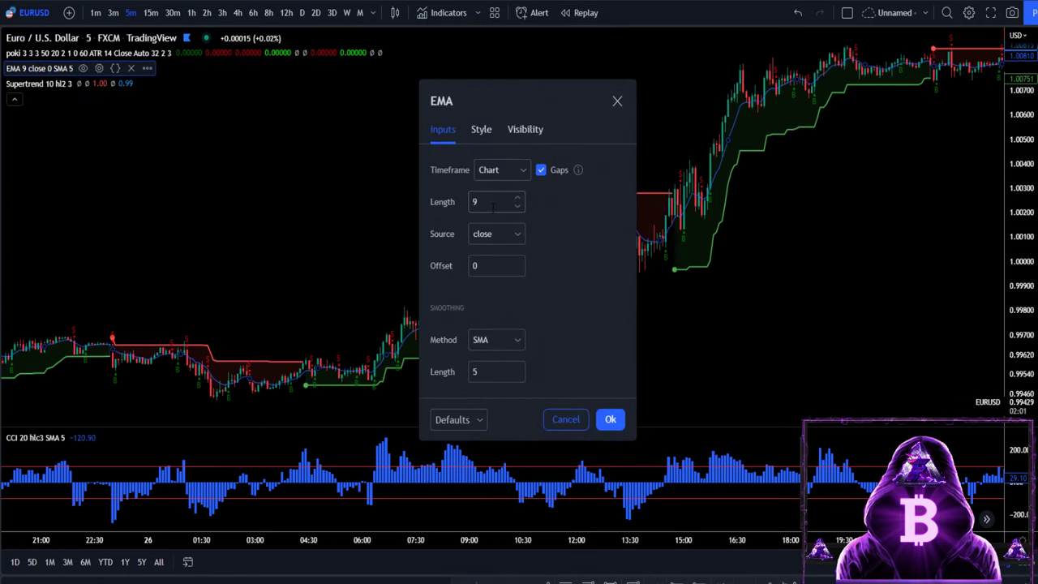
Set the EMA length to 50 with a thinner white line.
type("50")
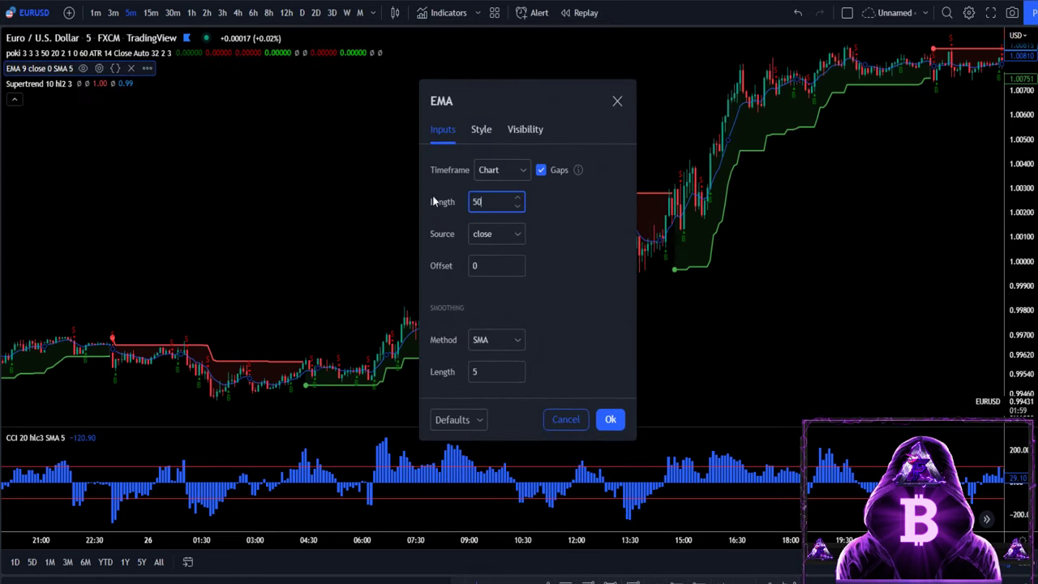
left_click(484, 130)
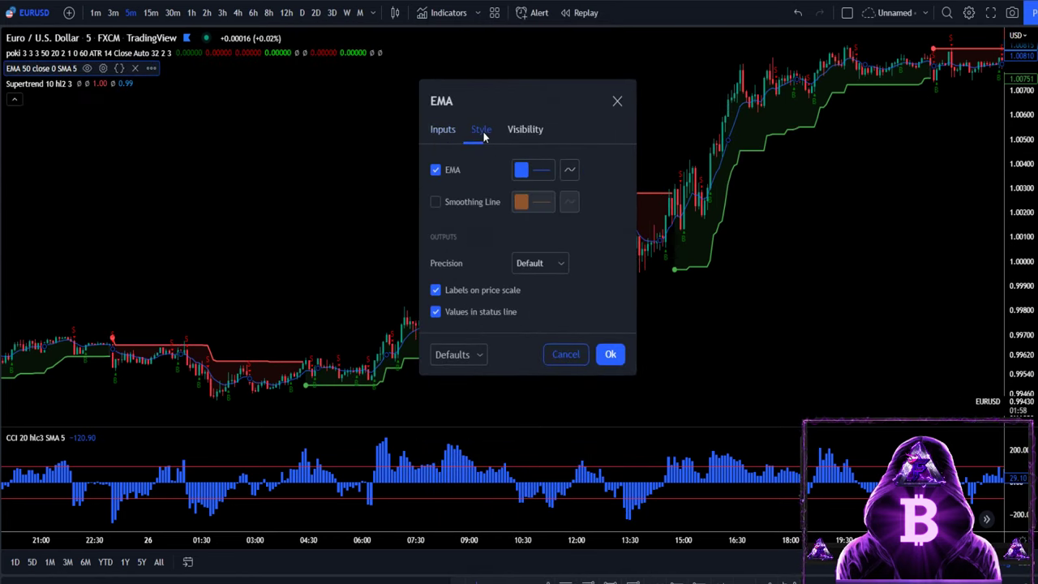
left_click(533, 174)
left_click(524, 197)
left_click(566, 405)
left_click(572, 430)
left_click(609, 354)
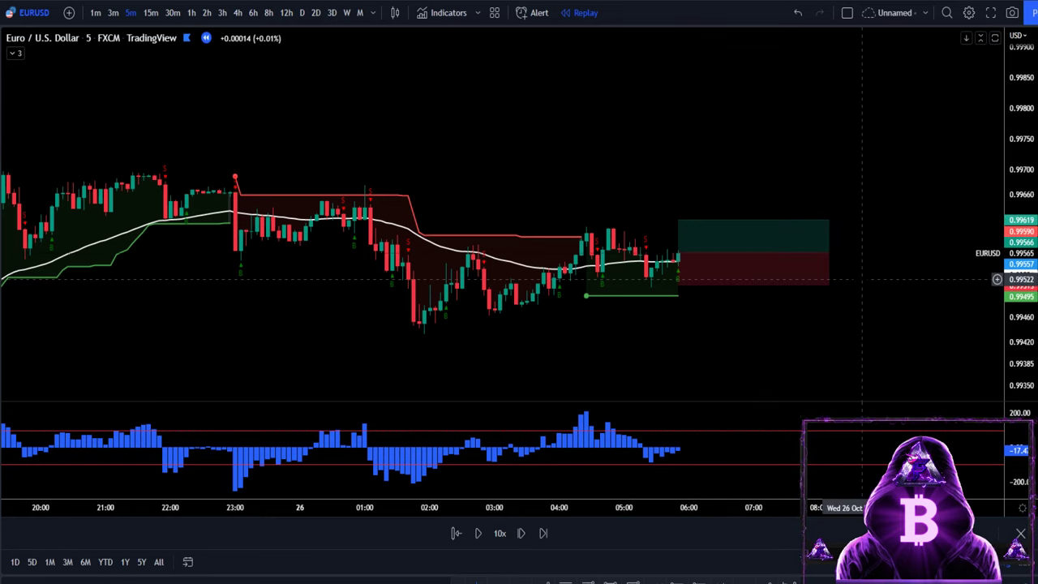
Lower the long position's stop, raise its target, and advance the replay.
mouse_move(683, 258)
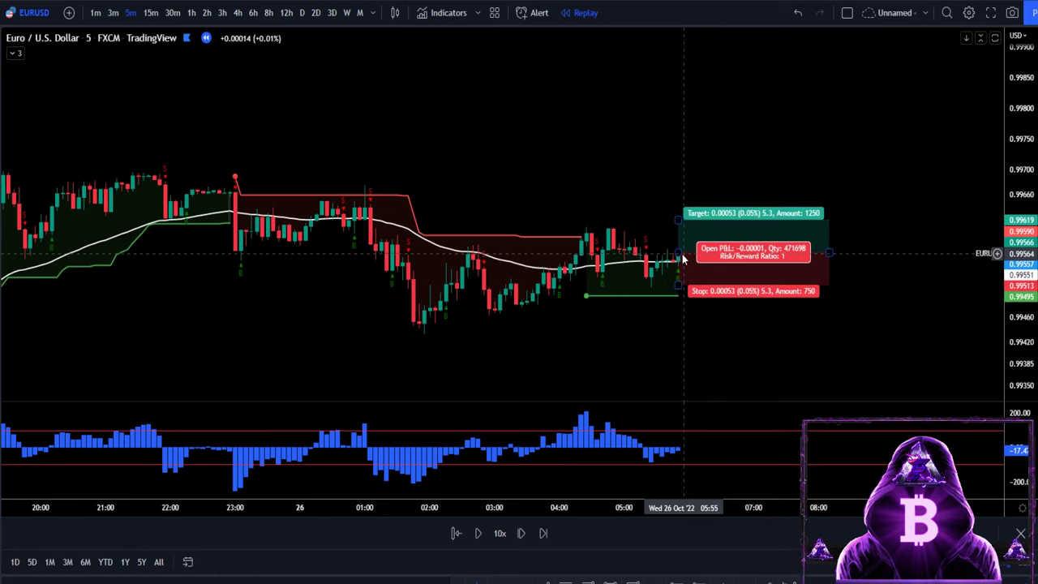
left_click_drag(678, 286, 659, 289)
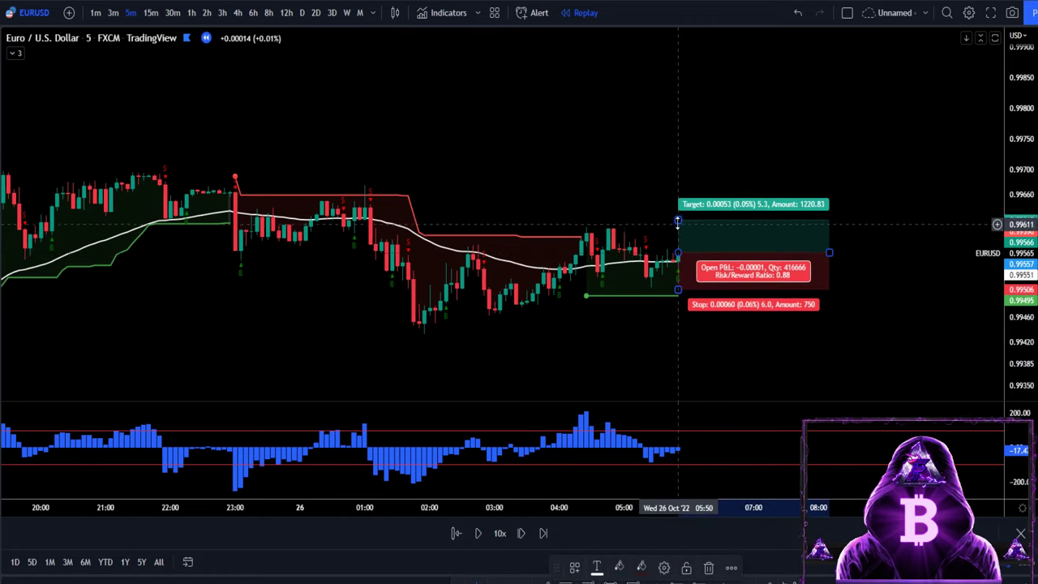
left_click_drag(678, 220, 667, 172)
key("Escape")
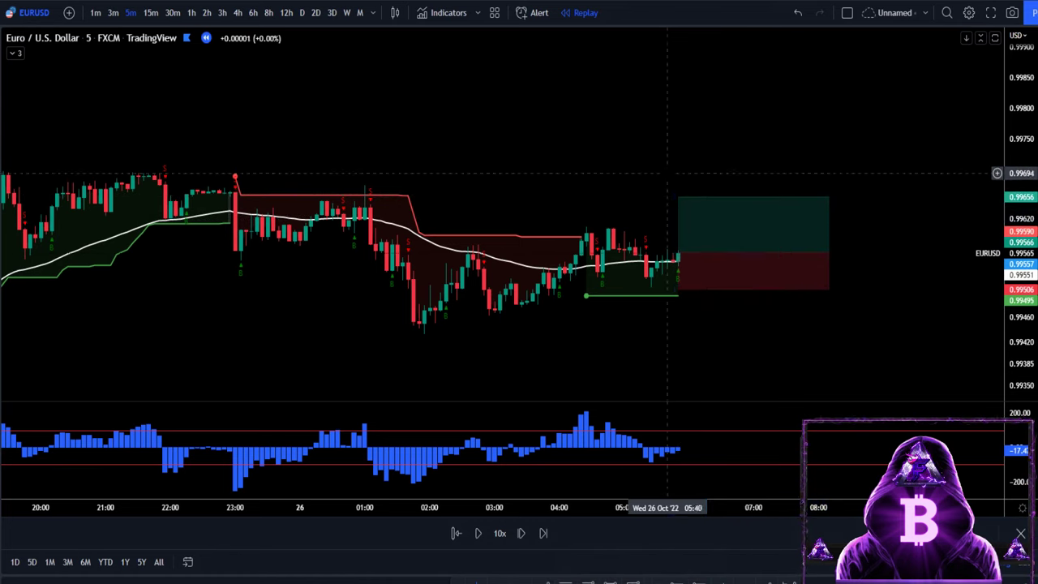
left_click(477, 532)
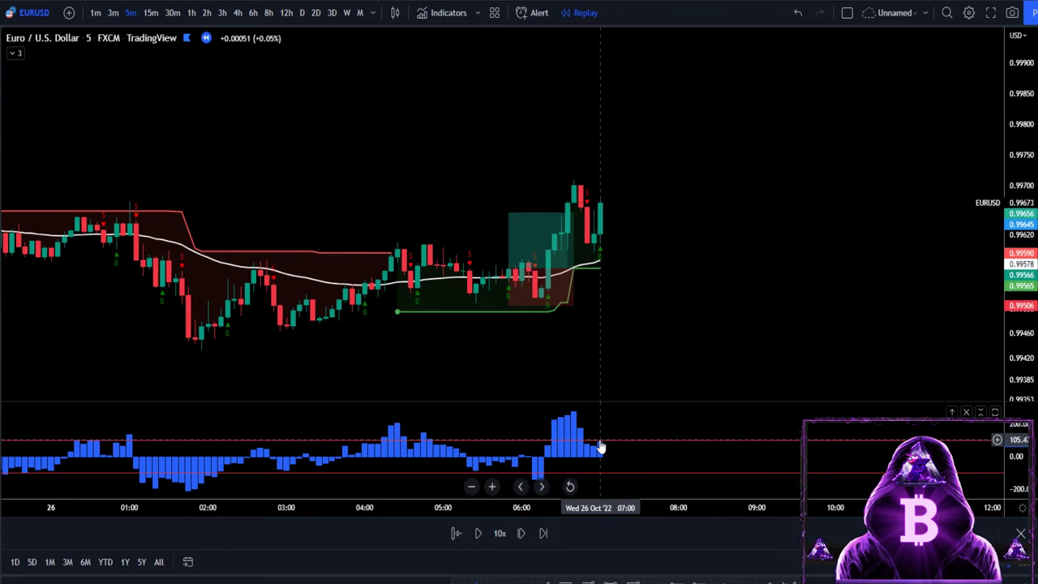
Place a long at the latest bar, stop below the low, target near 1.5 R/R, then replay.
left_click(600, 203)
left_click_drag(600, 227, 600, 254)
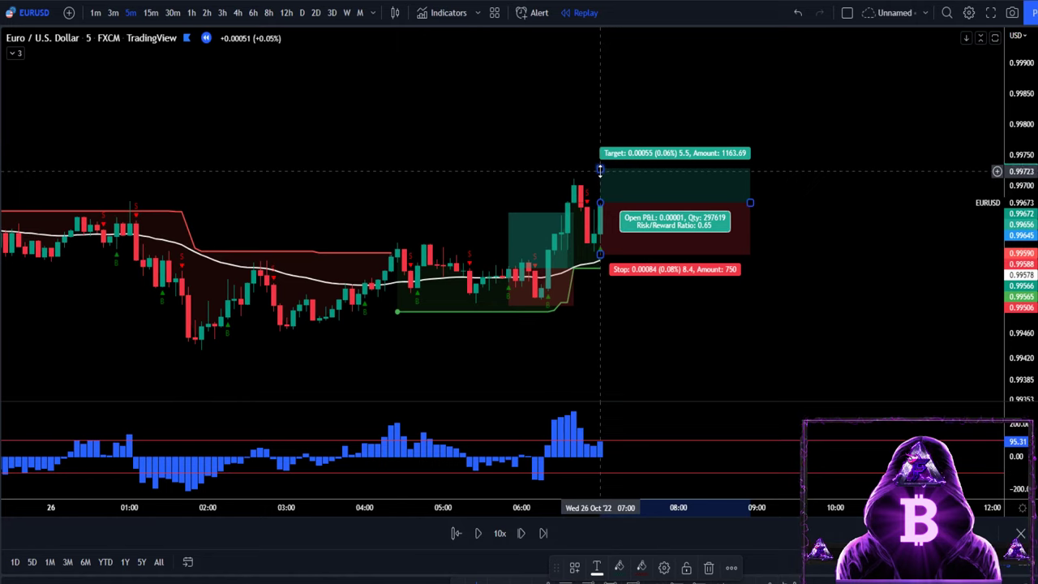
left_click_drag(600, 169, 601, 125)
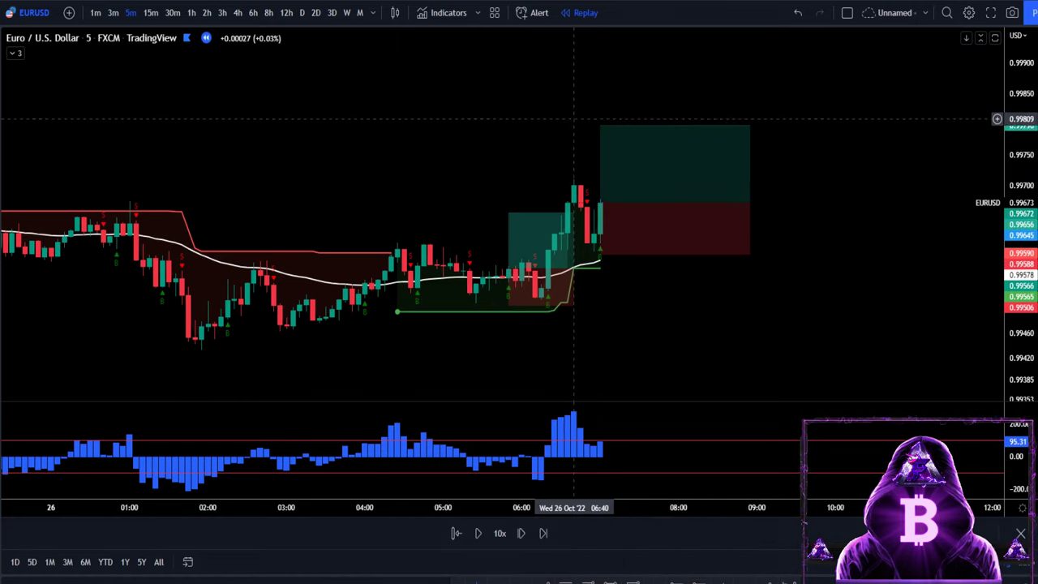
left_click(478, 532)
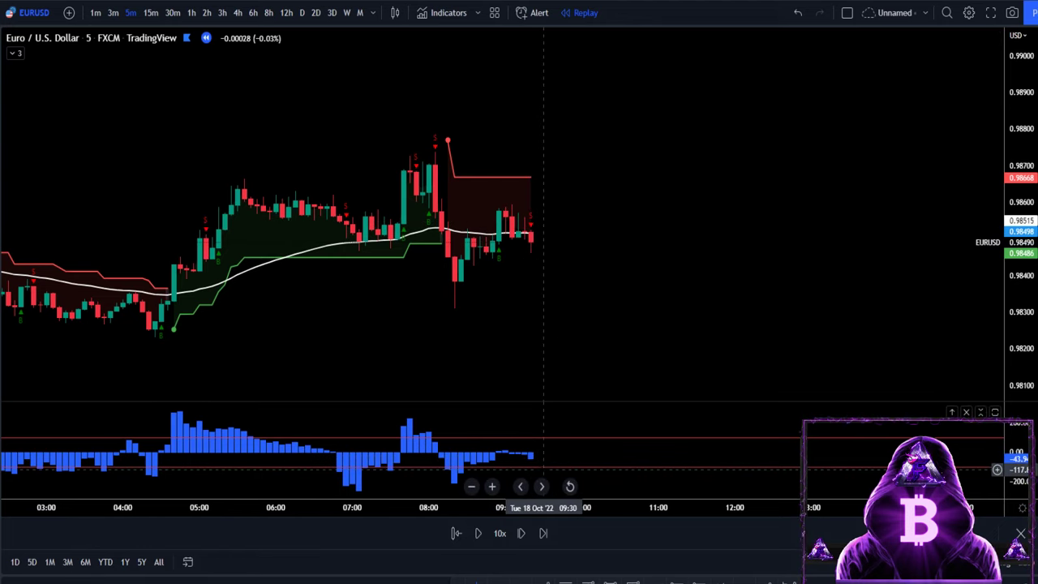
Place a short with stop 0.00122 and target 0.00183 (R/R 1.5), then replay.
left_click(532, 243)
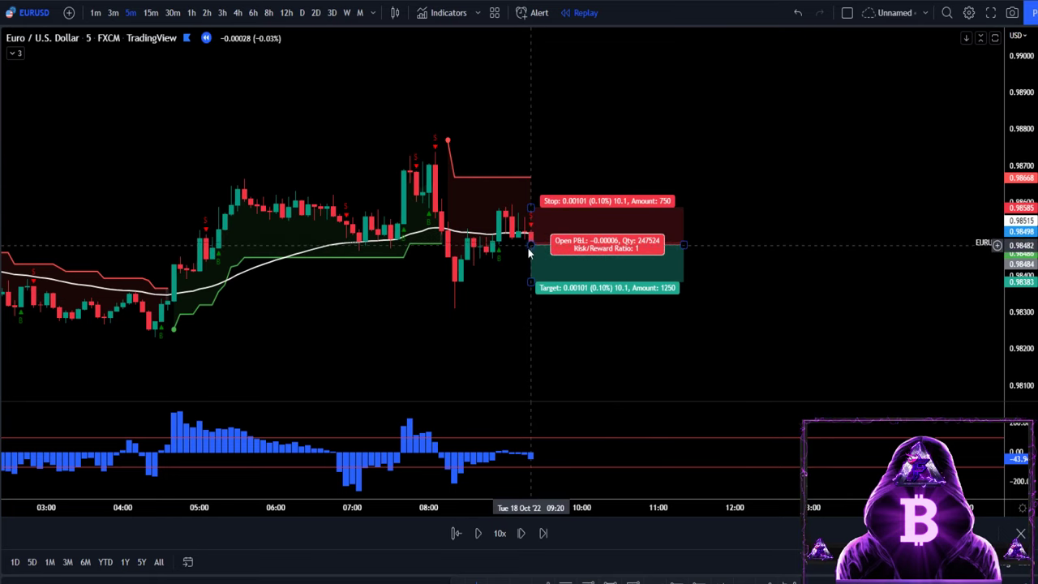
left_click_drag(529, 210, 544, 198)
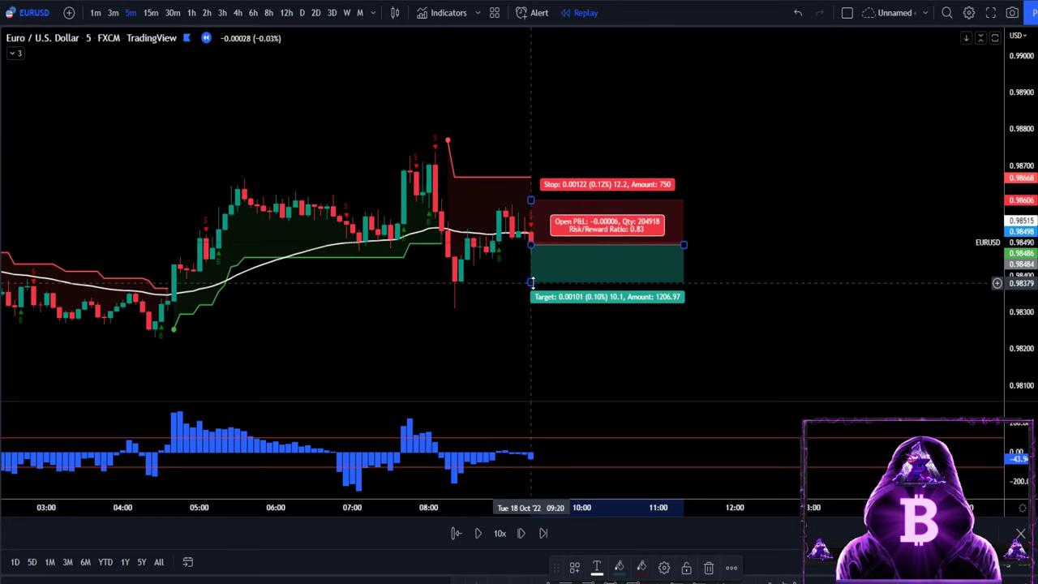
left_click_drag(531, 281, 533, 312)
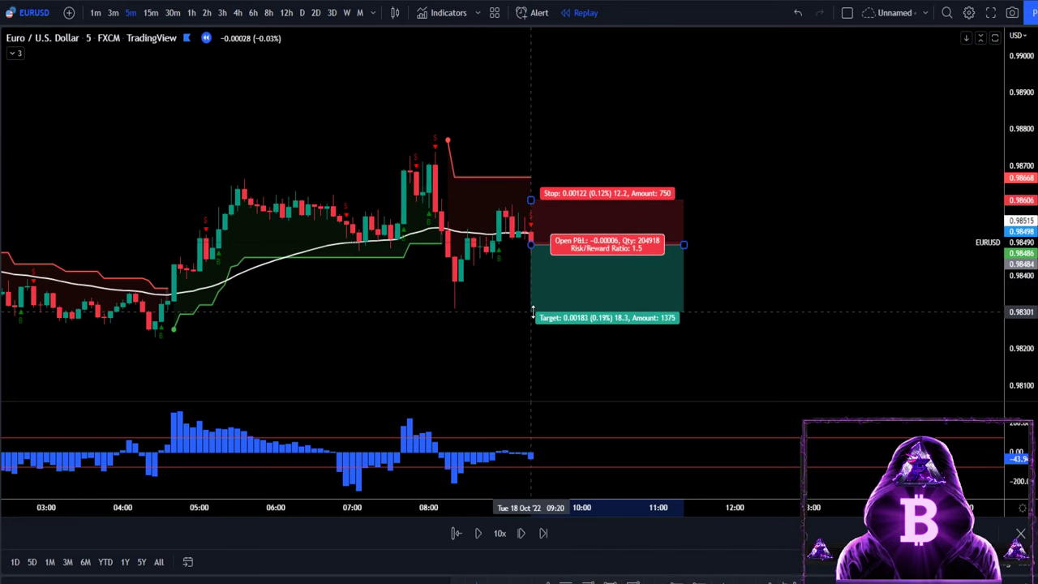
left_click(479, 533)
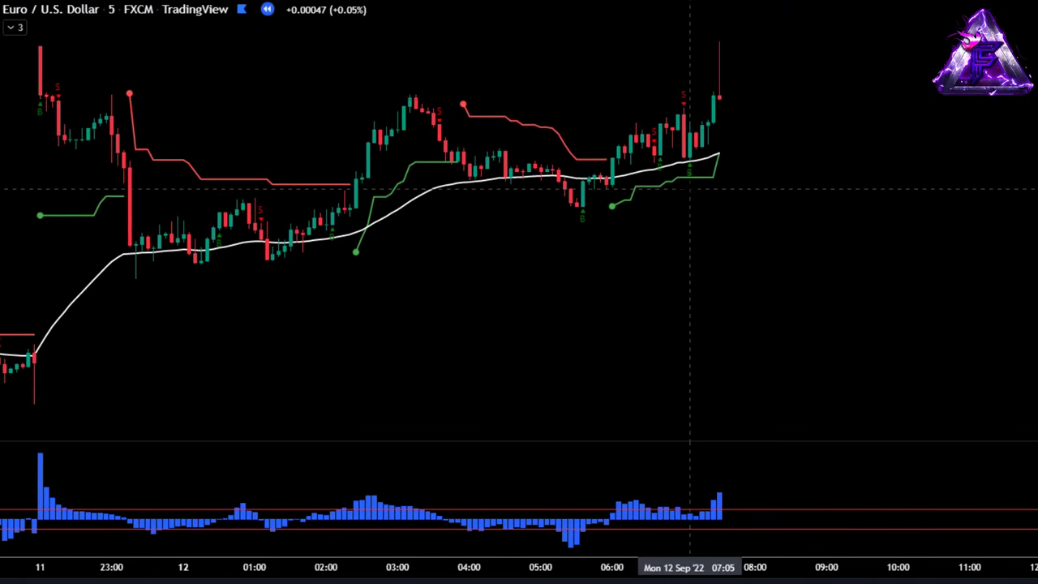
Backtest longs at the latest bars between replays, then a short extended further right.
left_click(689, 203)
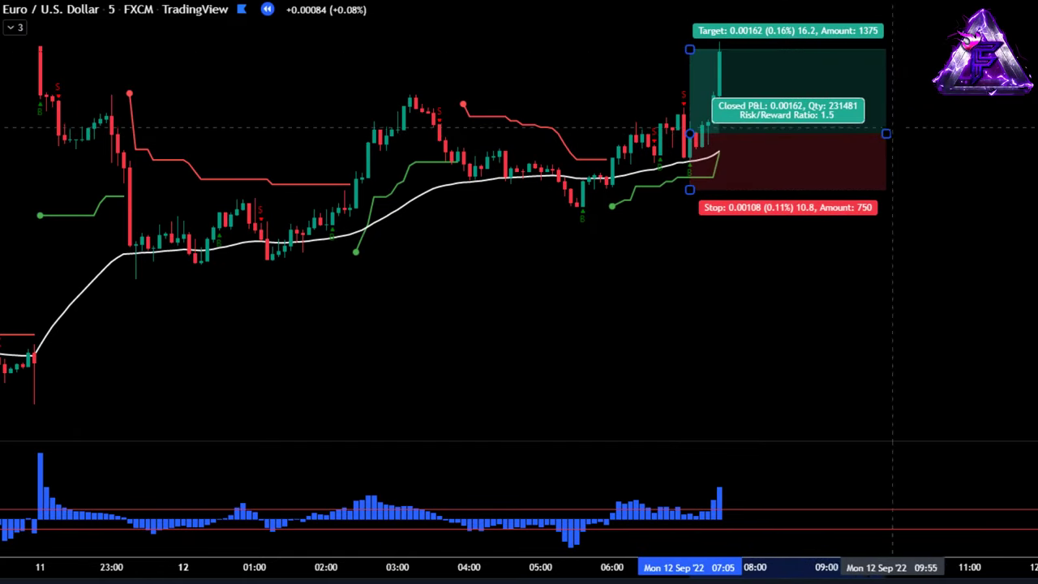
left_click(565, 581)
left_click(627, 580)
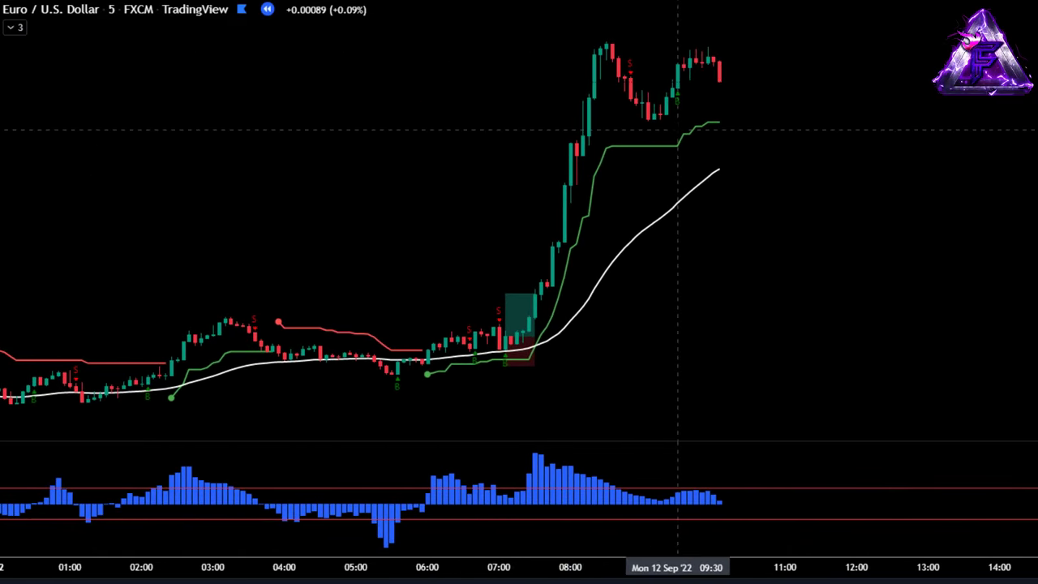
left_click(655, 127)
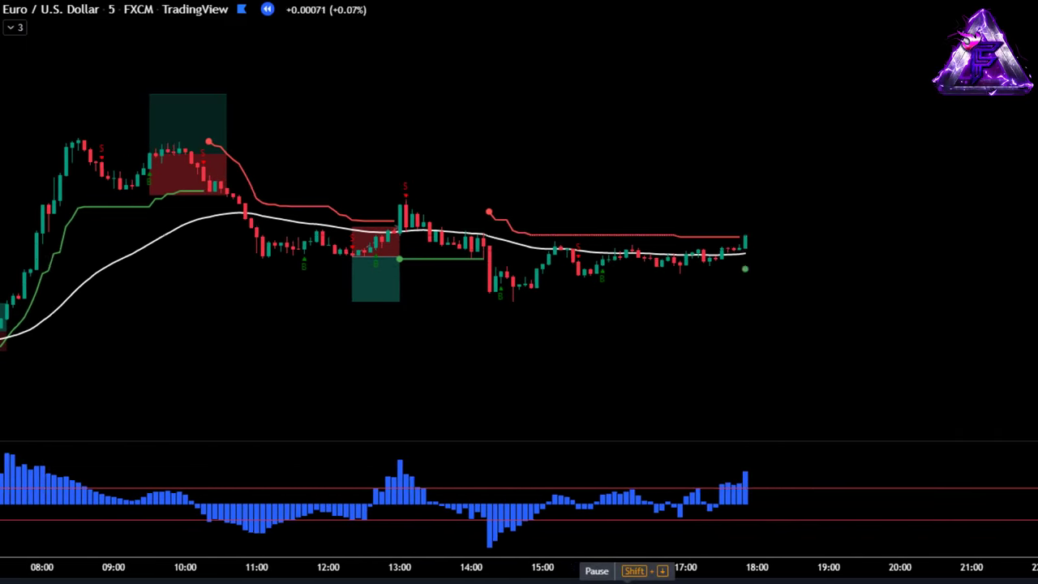
left_click(726, 273)
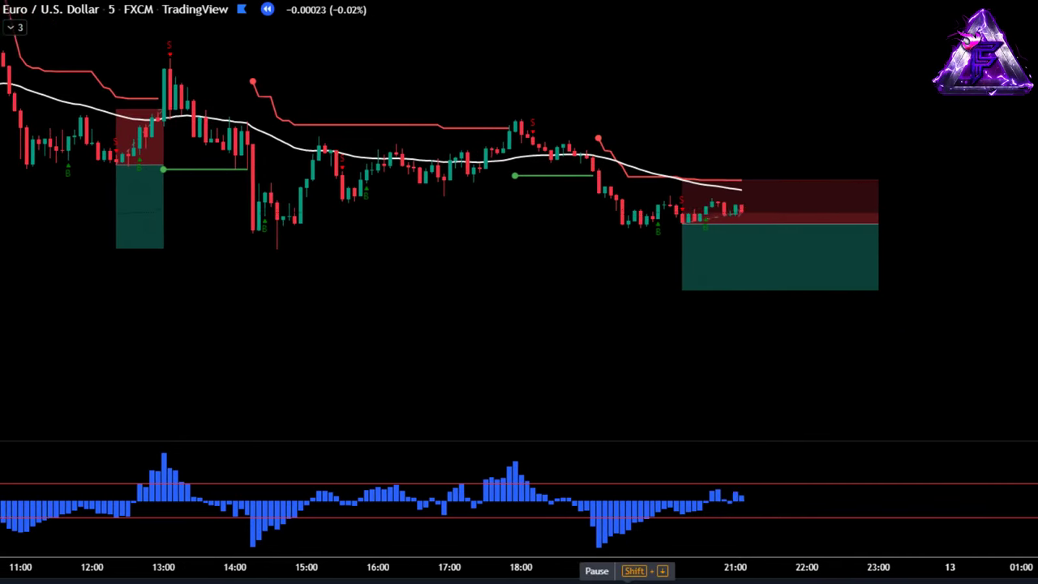
left_click_drag(704, 217, 751, 224)
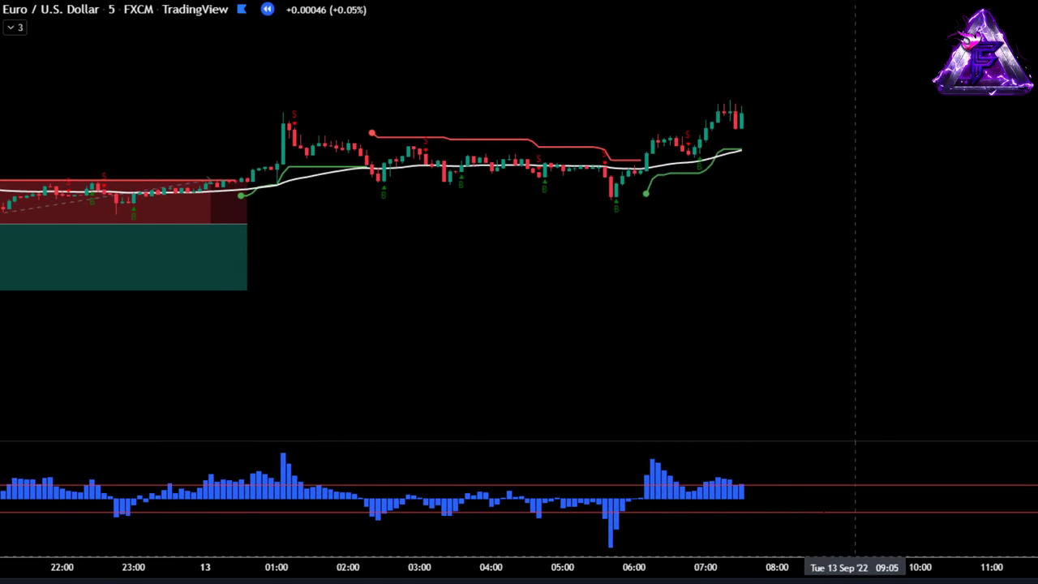
Place another long and short, pause at the signal, and set a long with lower stop, higher target.
left_click(682, 157)
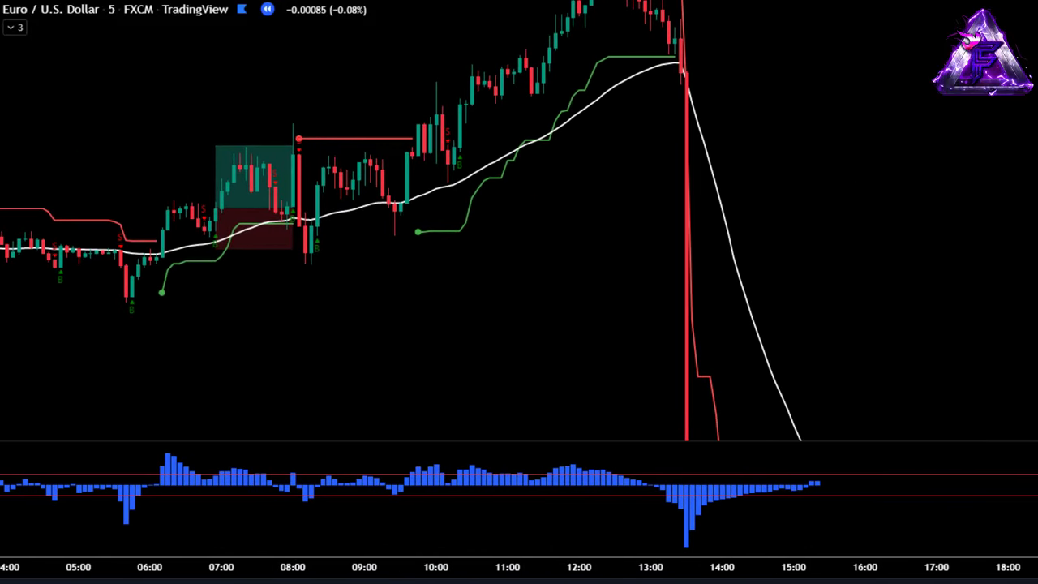
left_click(764, 313)
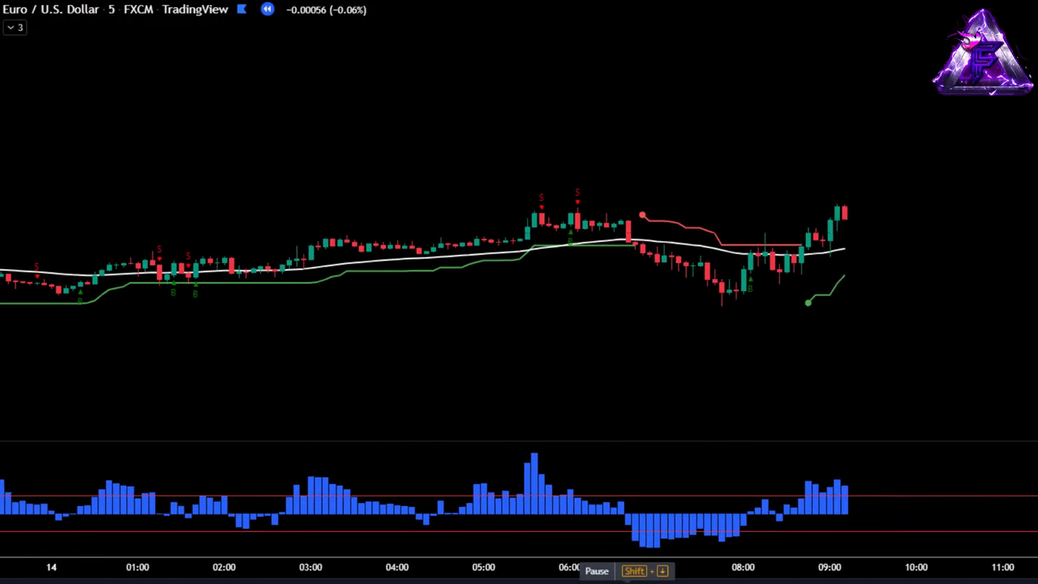
left_click(596, 571)
left_click(793, 248)
left_click_drag(793, 247, 793, 258)
left_click_drag(793, 194, 793, 167)
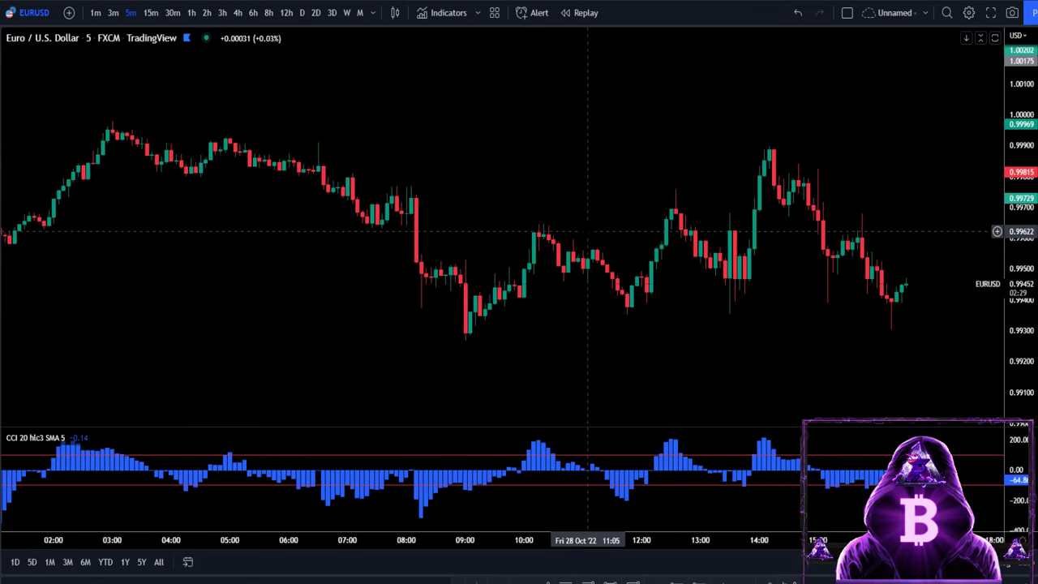
Bring recent bars into view and set the 10 in 1 MAs' MA 2 to EMA 50.
scroll(584, 240, "down", 3)
left_click_drag(493, 196, 432, 198)
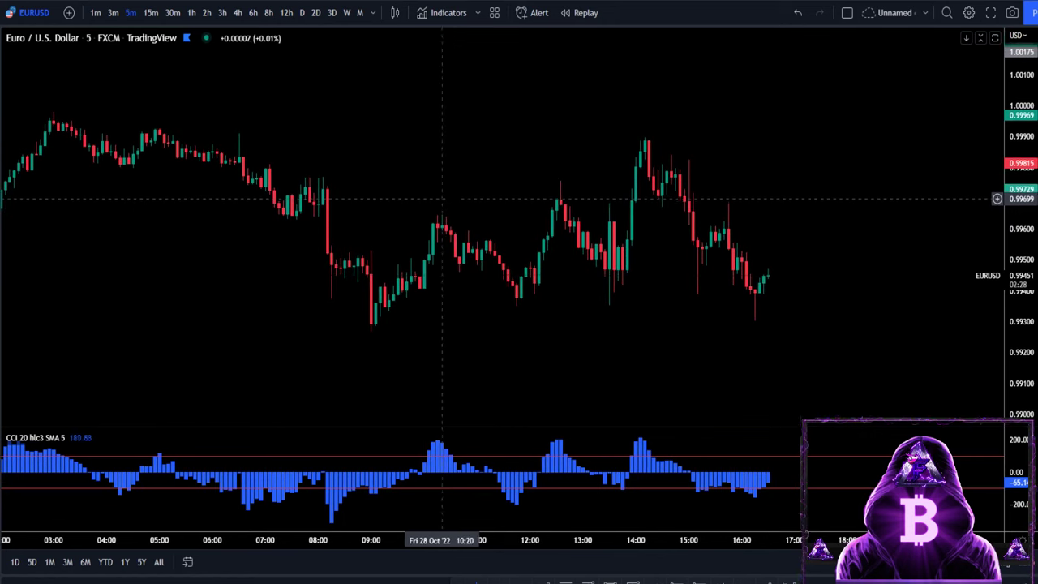
left_click(445, 13)
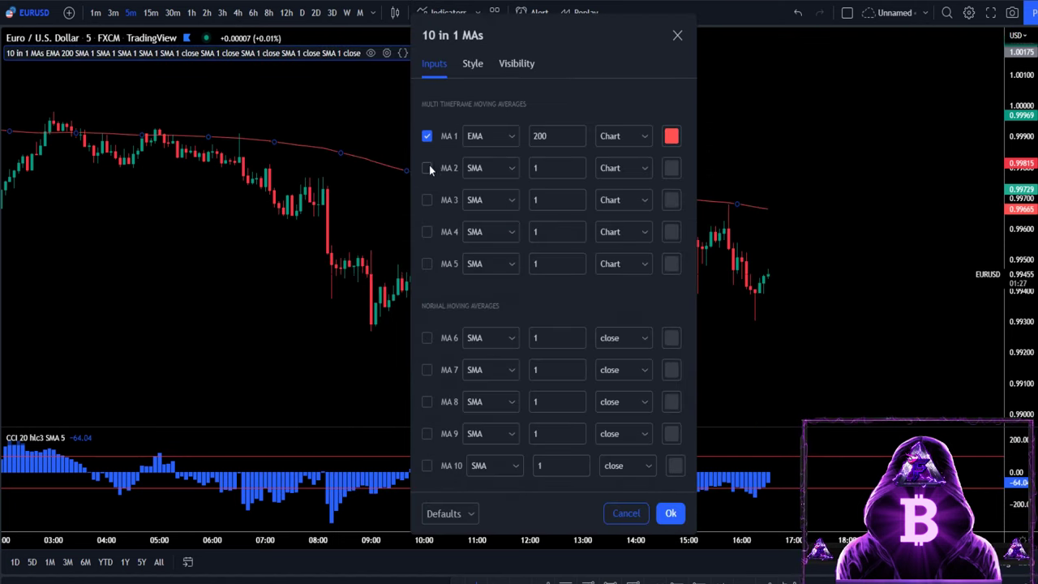
left_click(427, 168)
left_click(497, 168)
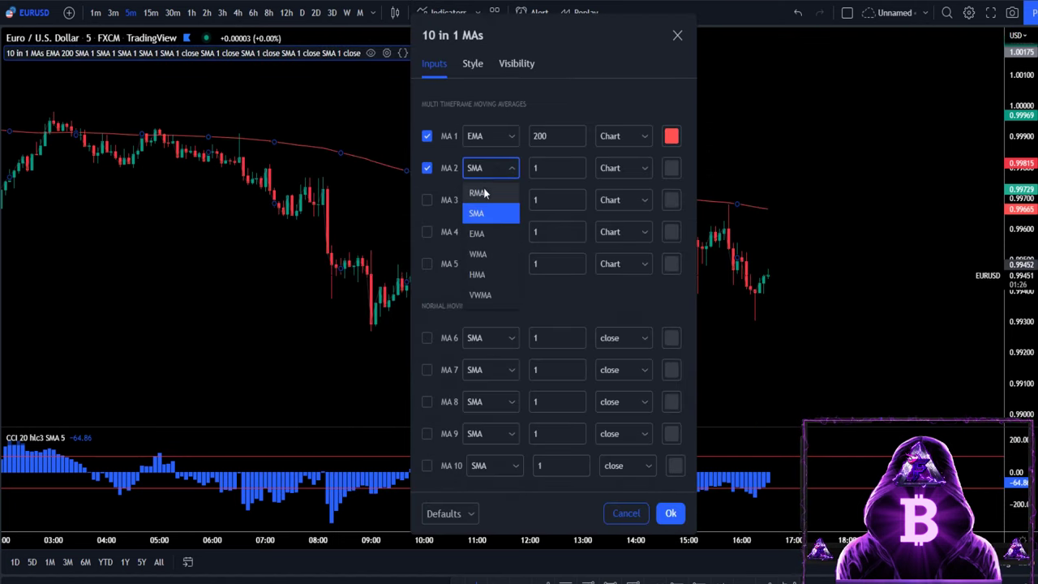
left_click(485, 233)
left_click(546, 168)
key("BackSpace")
type("50")
Make the MA 2 line orange and apply the moving average settings.
left_click(473, 63)
left_click(494, 123)
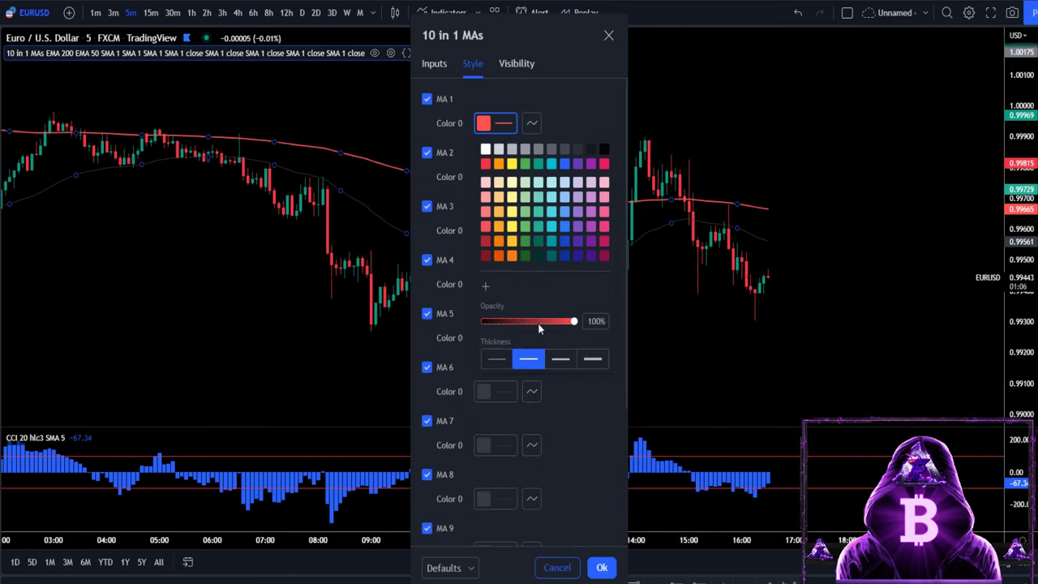
left_click(495, 176)
left_click(498, 217)
left_click(601, 567)
Add Parabolic SAR to the chart by searching 'parab'.
left_click(449, 12)
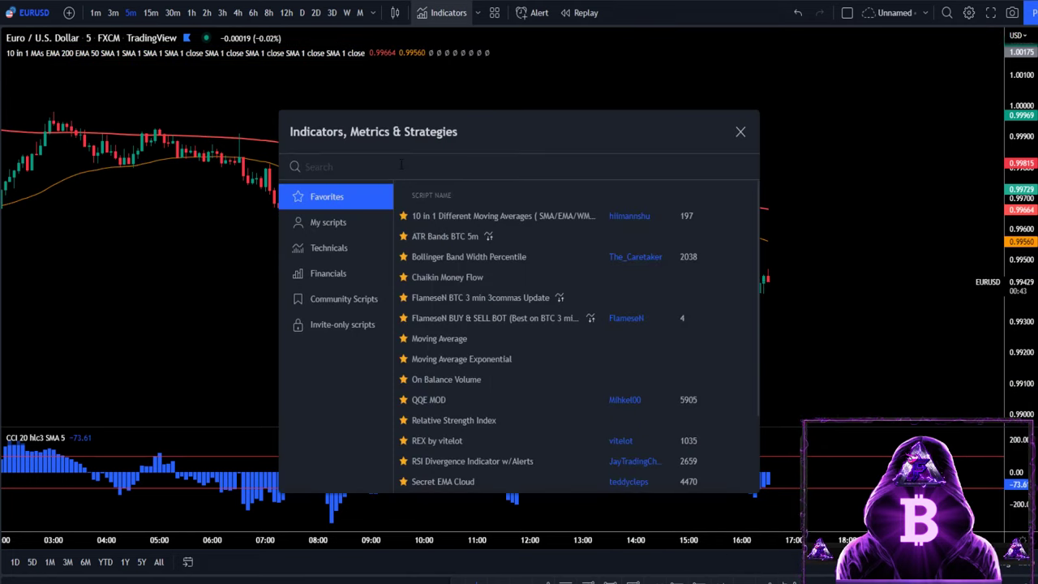
type("parab")
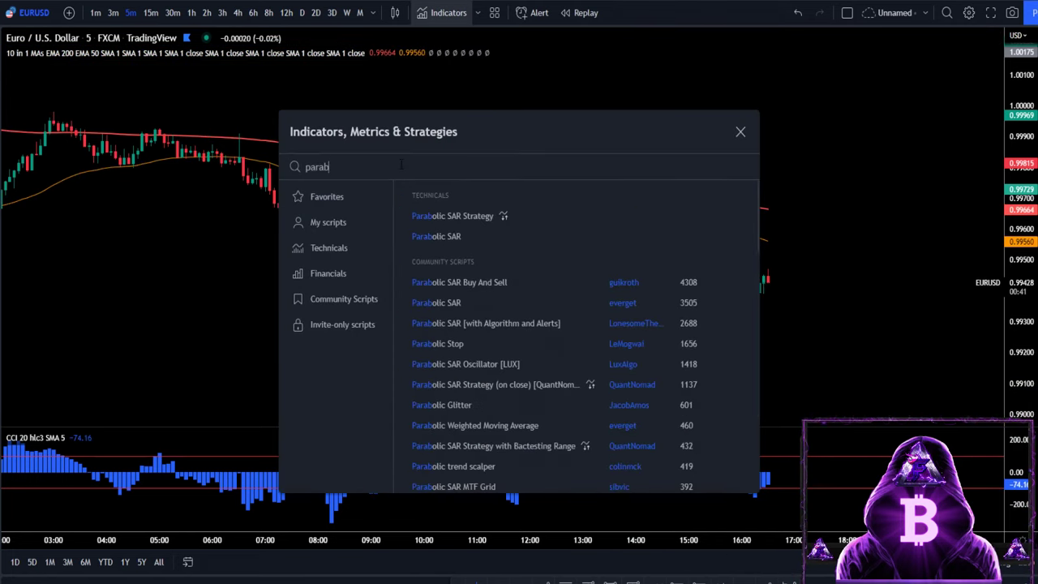
left_click(441, 235)
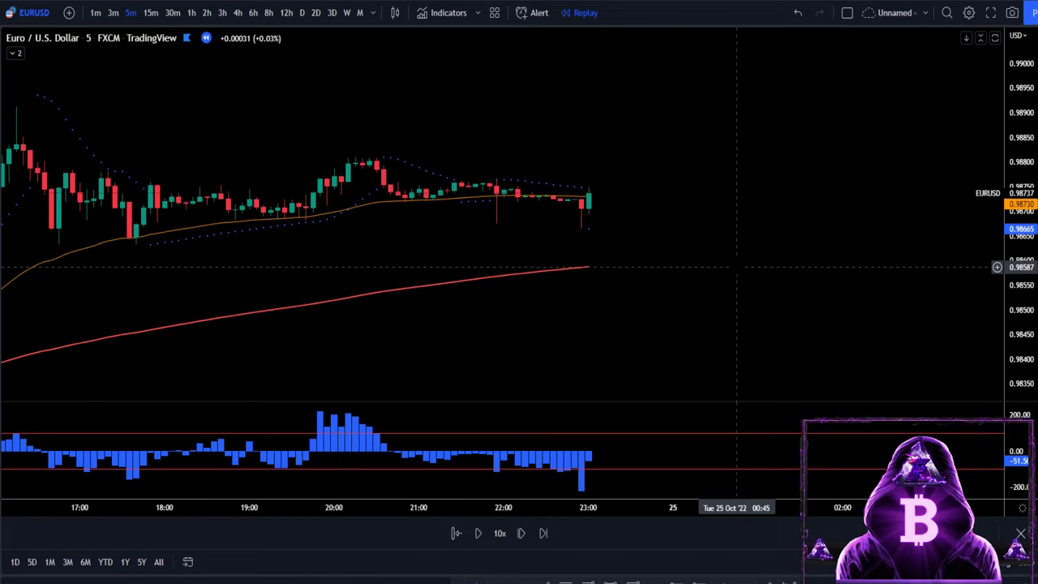
Brush circles on recent candles and the EMA 200, sketch an arrow, then place a long position.
mouse_move(514, 193)
left_mouse_down()
mouse_move(495, 187)
mouse_move(481, 207)
mouse_move(516, 197)
left_mouse_up()
mouse_move(501, 270)
left_mouse_down()
mouse_move(497, 284)
mouse_move(498, 269)
left_mouse_up()
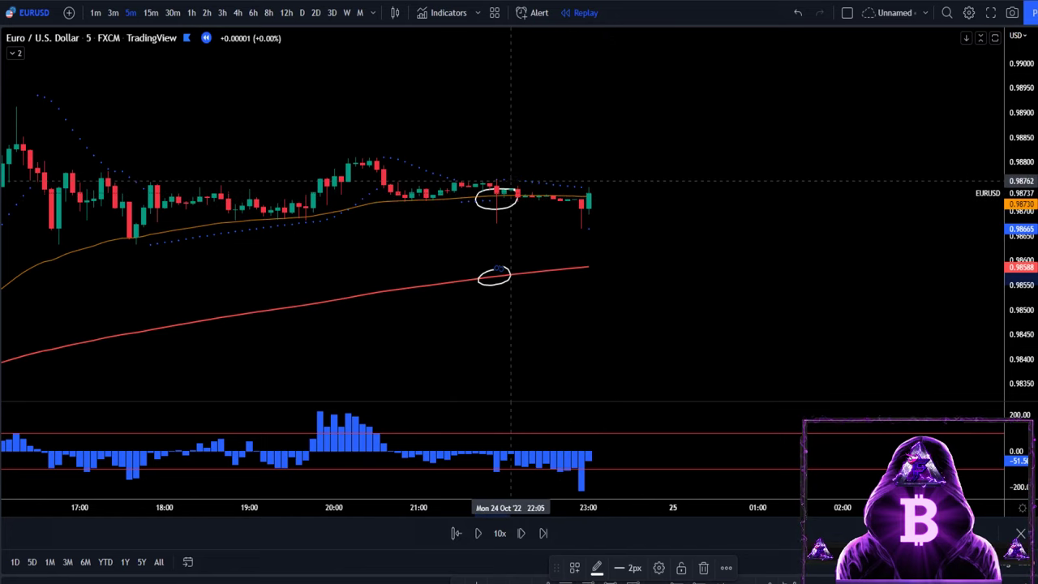
mouse_move(483, 182)
left_mouse_down()
mouse_move(560, 207)
mouse_move(595, 191)
left_mouse_up()
mouse_move(563, 241)
left_mouse_down()
mouse_move(566, 268)
mouse_move(574, 258)
left_mouse_up()
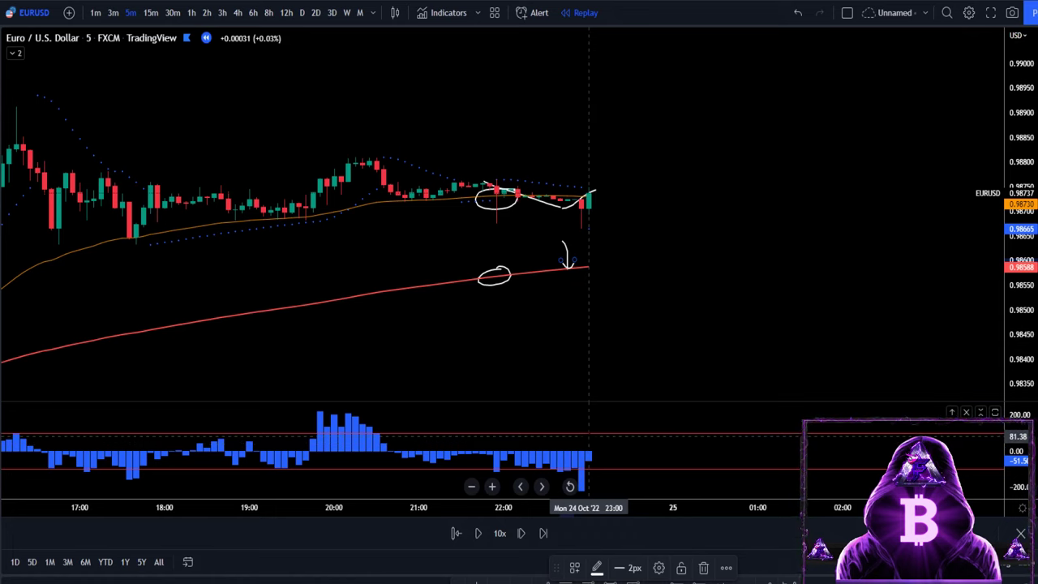
left_click(589, 194)
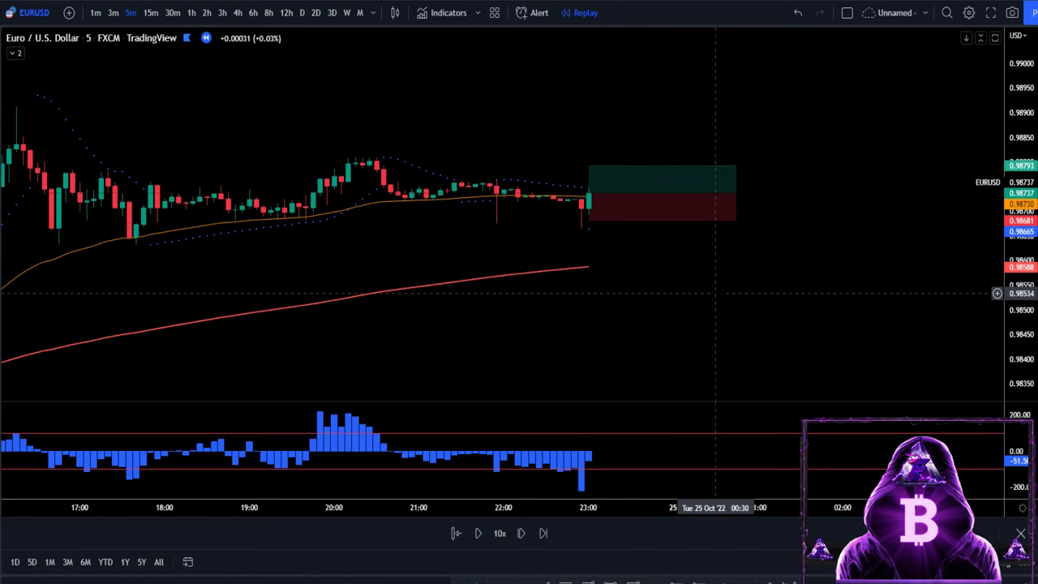
Widen the long position's stop and target to about 1.5 risk/reward, then replay until the target hits.
left_click(601, 207)
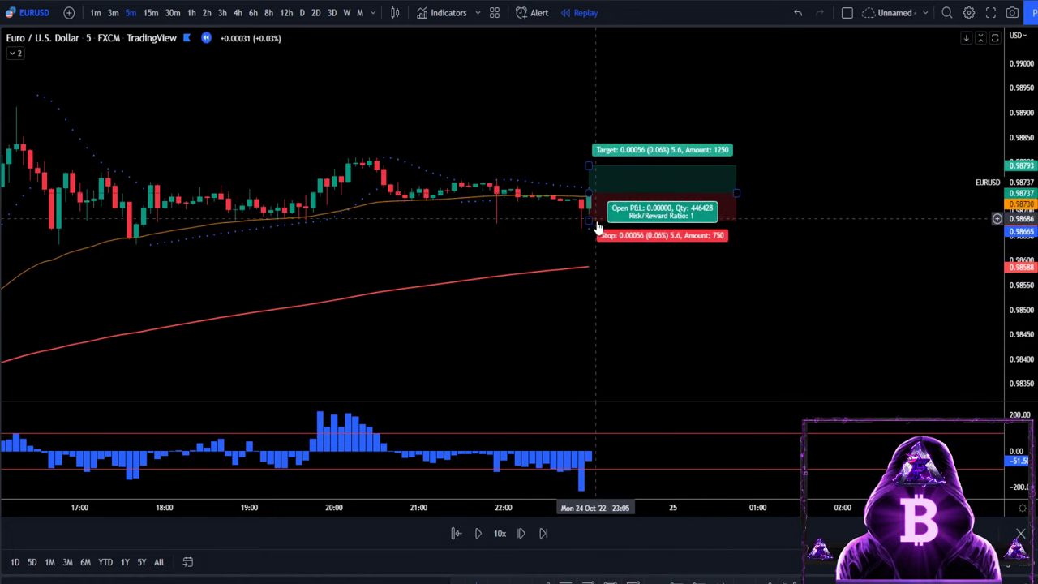
left_click_drag(588, 215, 586, 232)
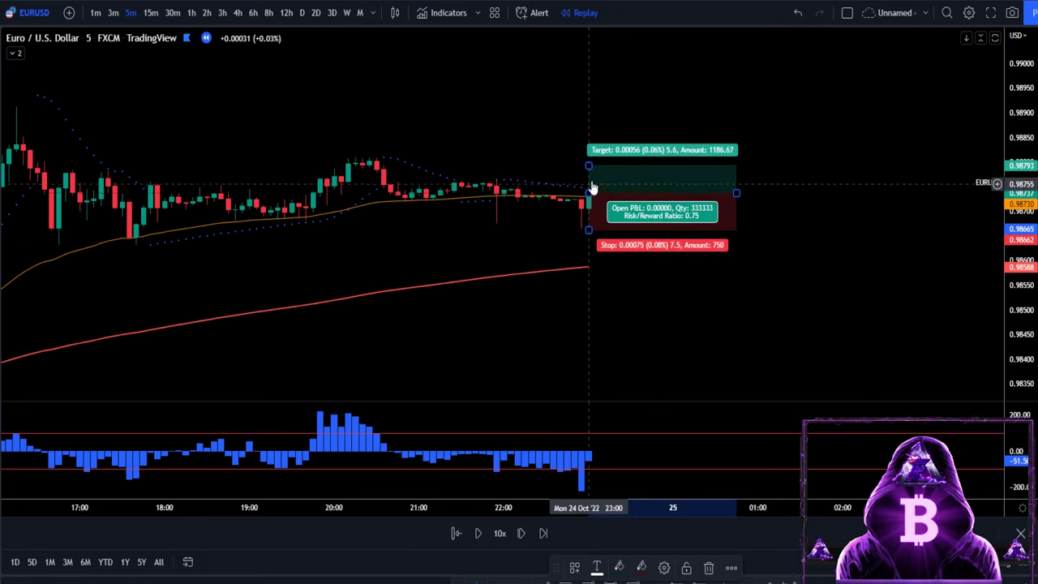
left_click_drag(588, 165, 587, 138)
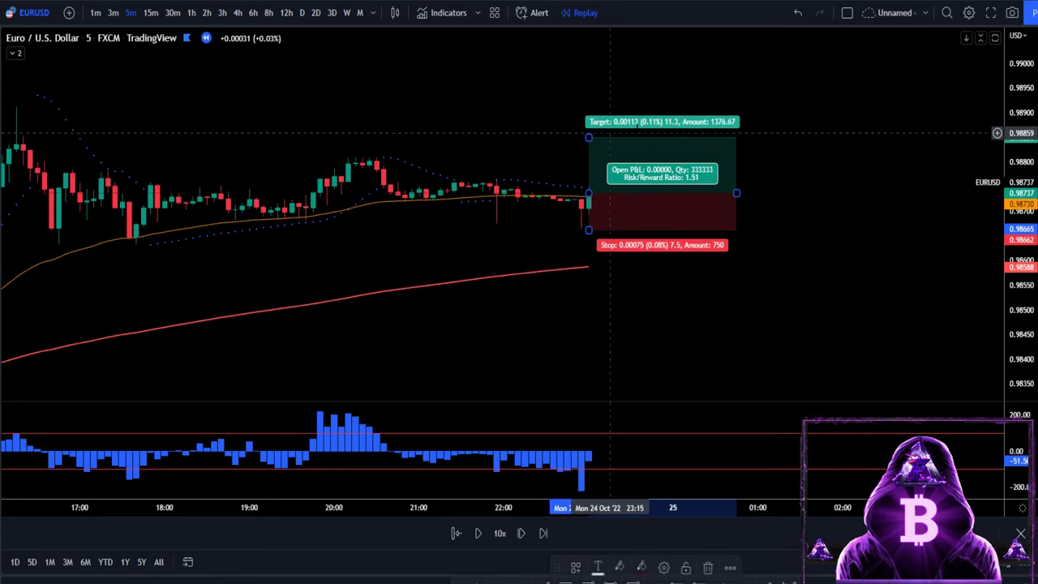
left_click(479, 533)
left_click(478, 533)
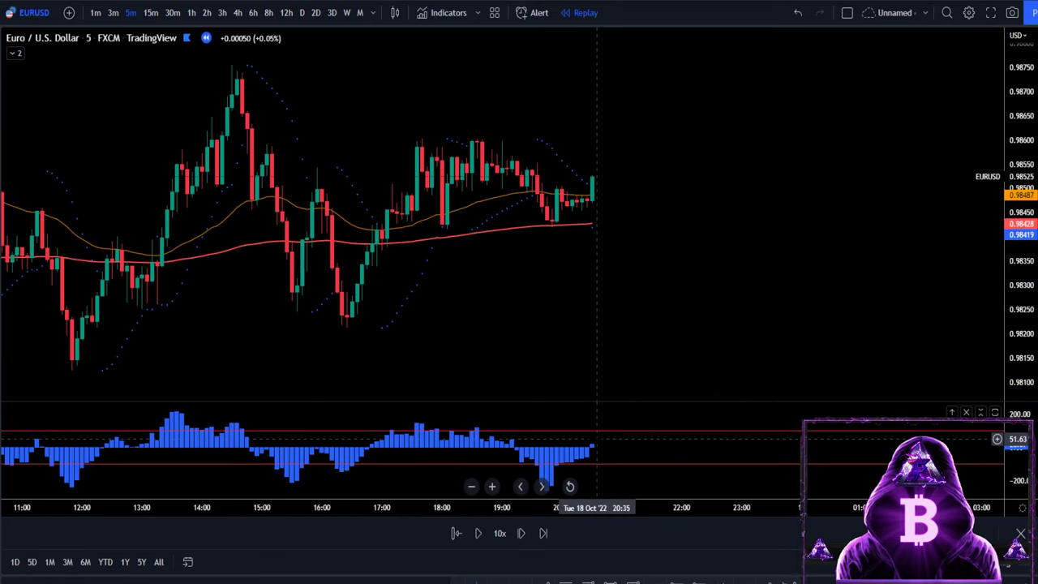
Place a long position on the latest 18 Oct bar and raise its profit target.
left_click(592, 177)
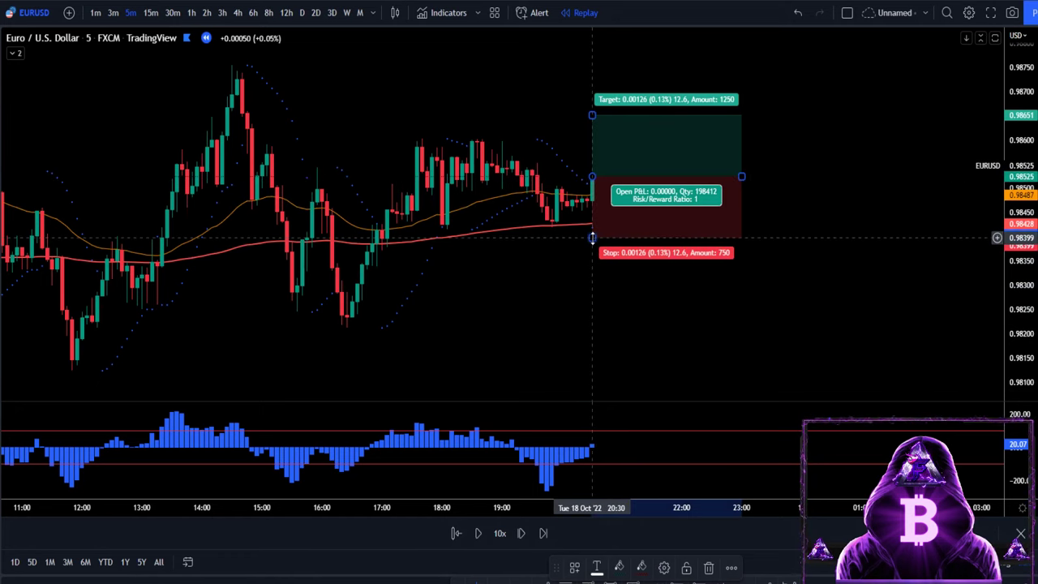
left_click(564, 229)
left_click(610, 203)
left_click_drag(591, 115, 596, 96)
Replay until the long trade closes in profit and show its result labels.
left_click(477, 533)
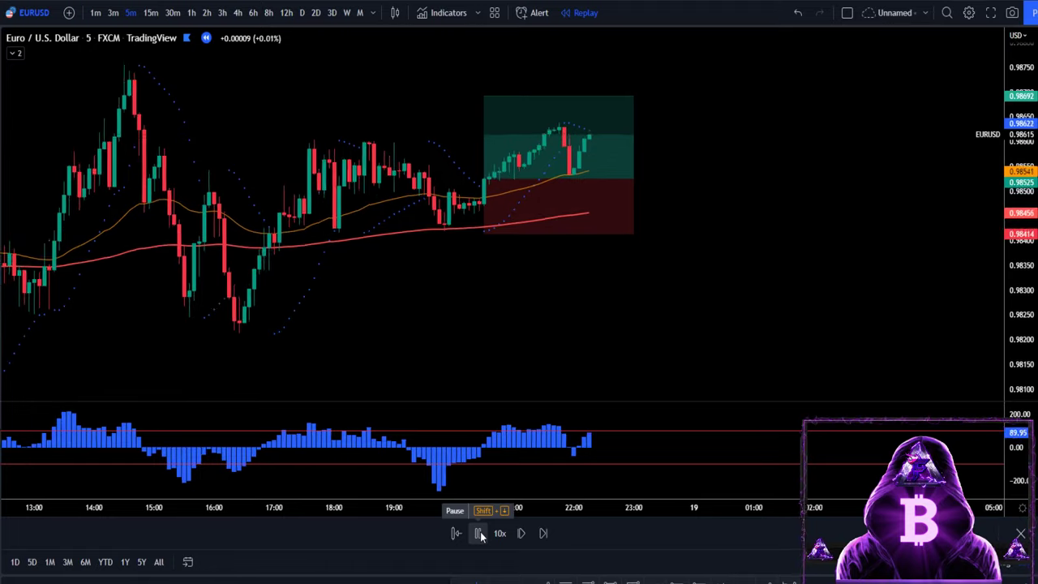
left_click(478, 533)
left_click(508, 206)
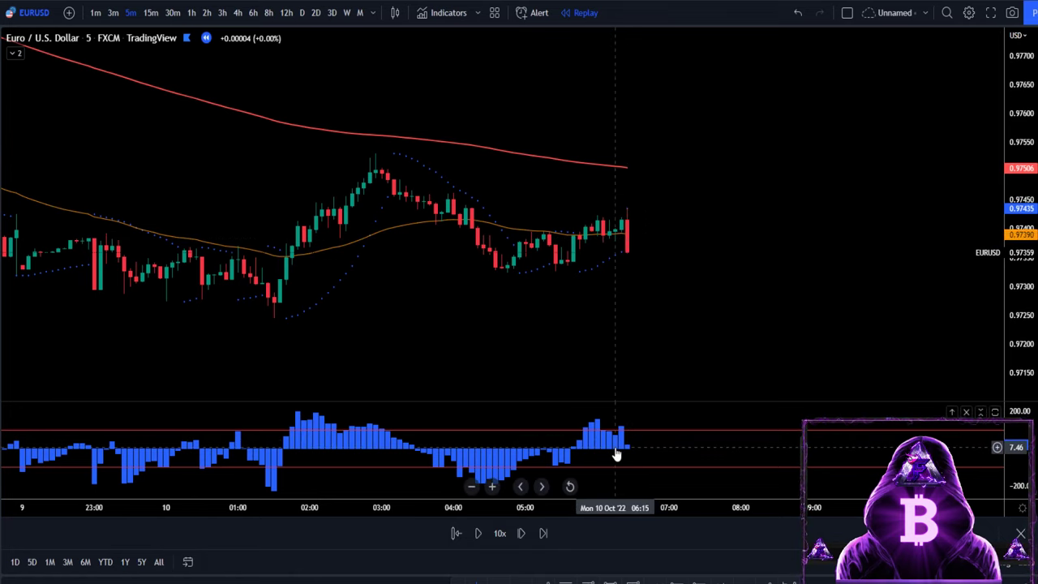
Place a 10 Oct short with a 0.00084 stop and 0.00126 target (R/R 1.5), then replay it.
left_click(628, 255)
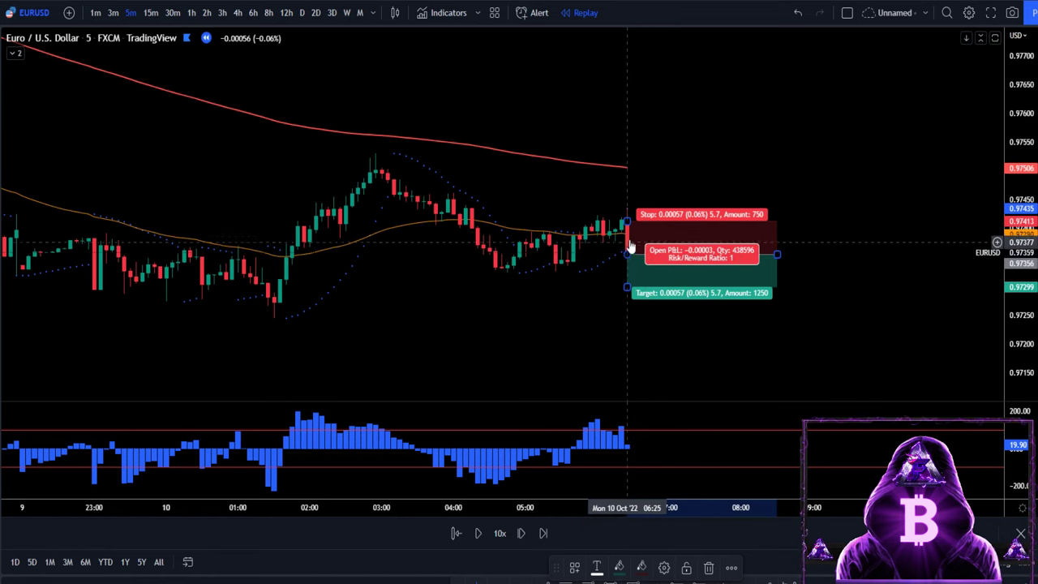
left_click_drag(630, 221, 641, 206)
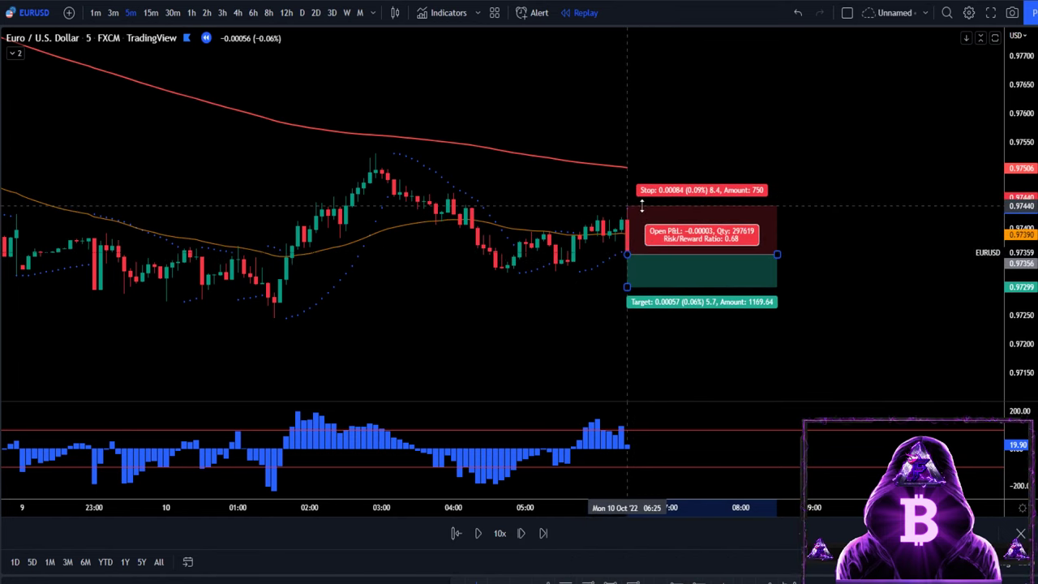
left_click(642, 212)
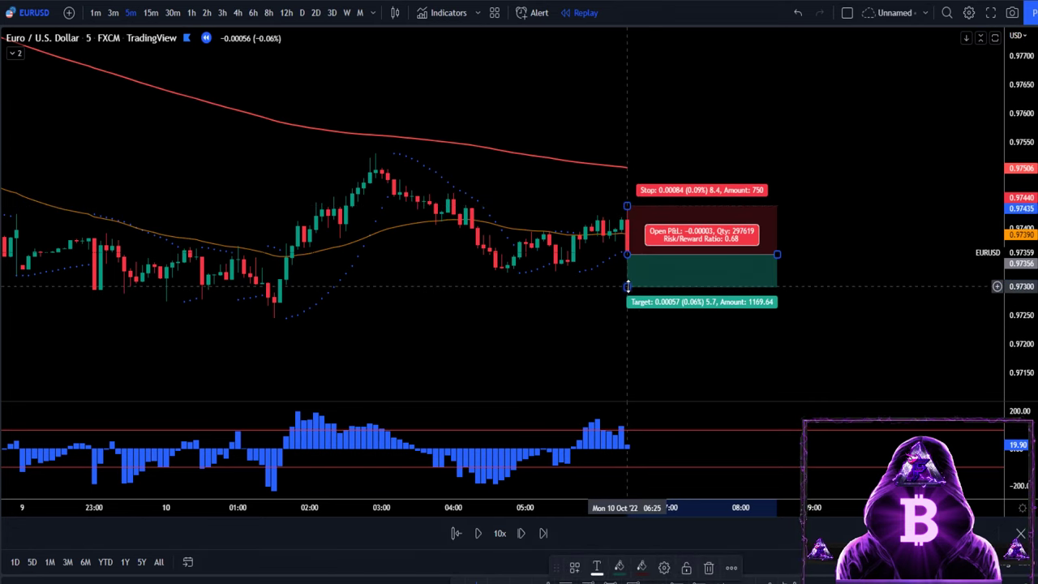
left_click_drag(627, 287, 627, 326)
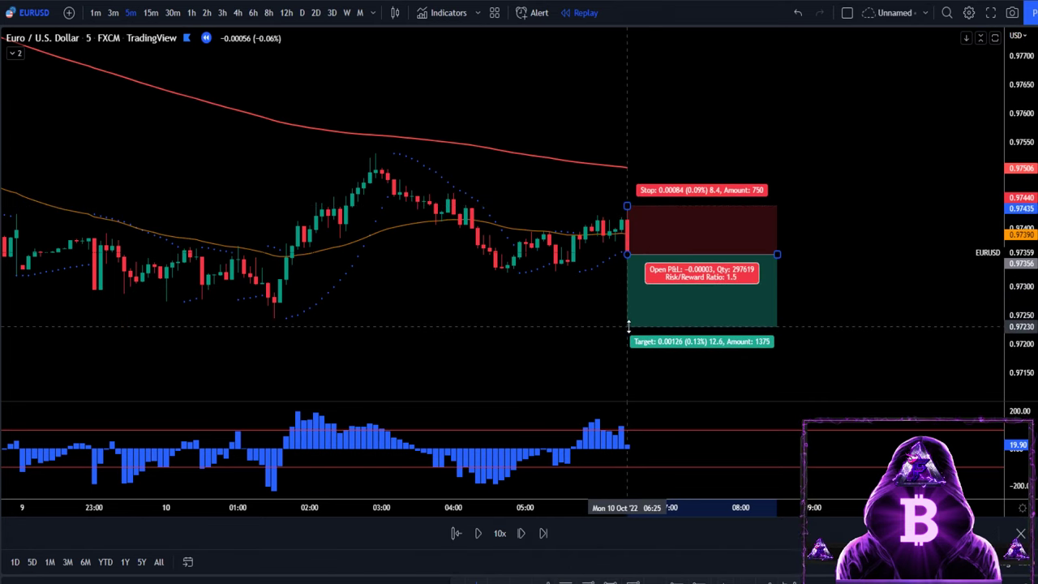
left_click(479, 534)
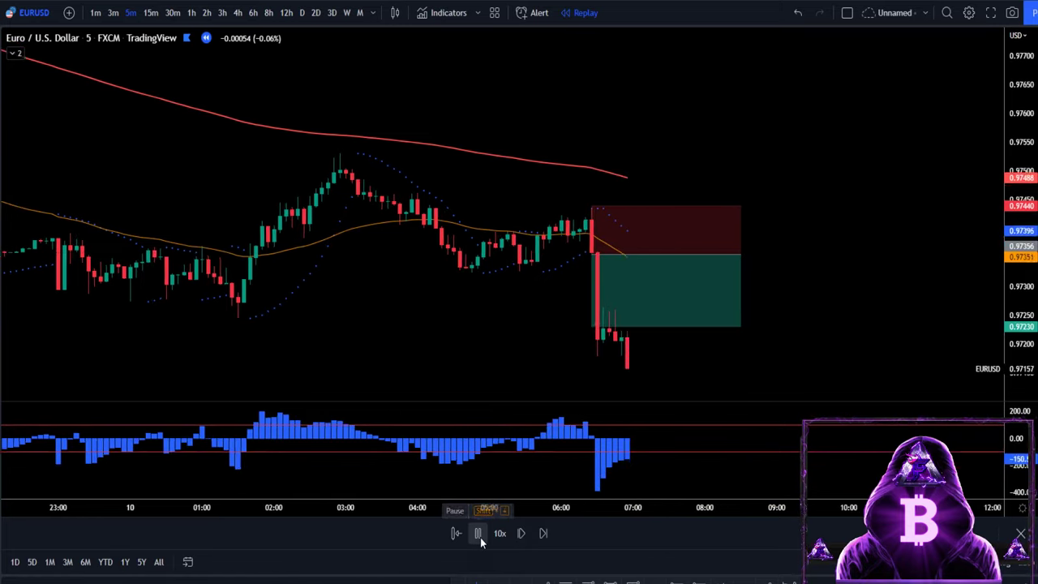
key("Delete")
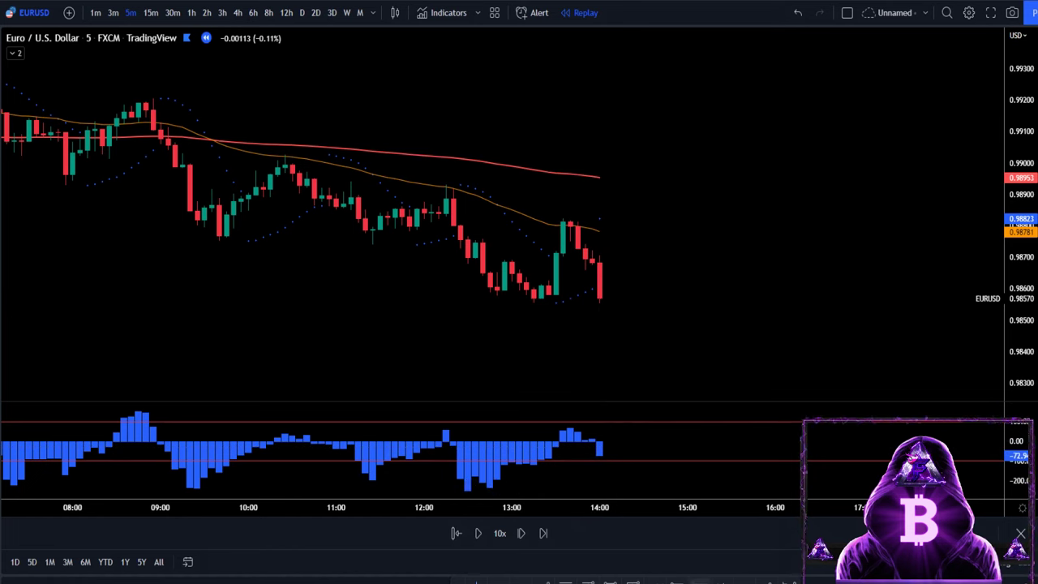
Place a 06 Oct short at the last close, raise its stop, and replay to the 0.98173 target.
left_click(600, 299)
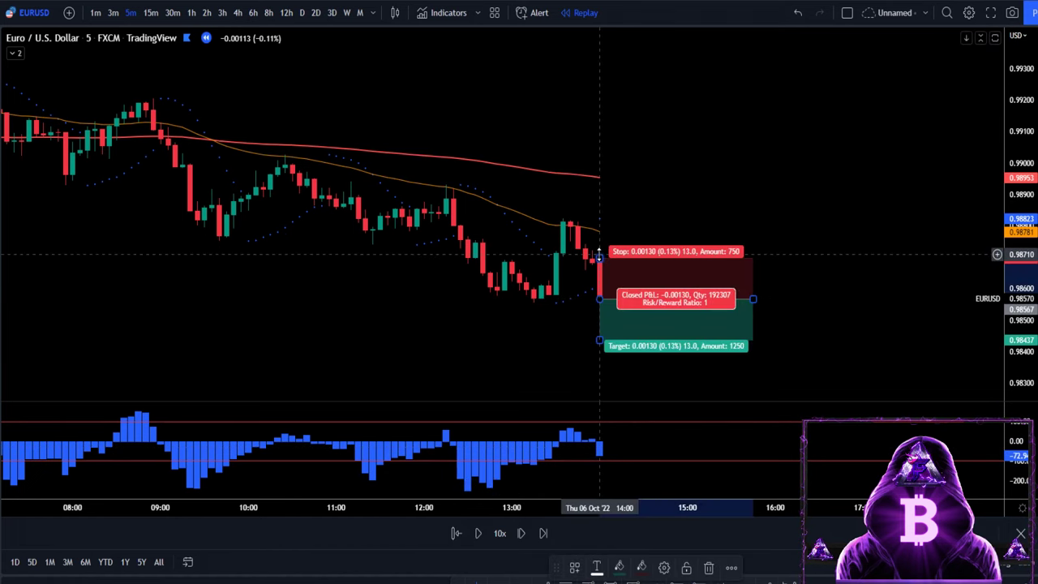
left_click_drag(599, 256, 572, 301)
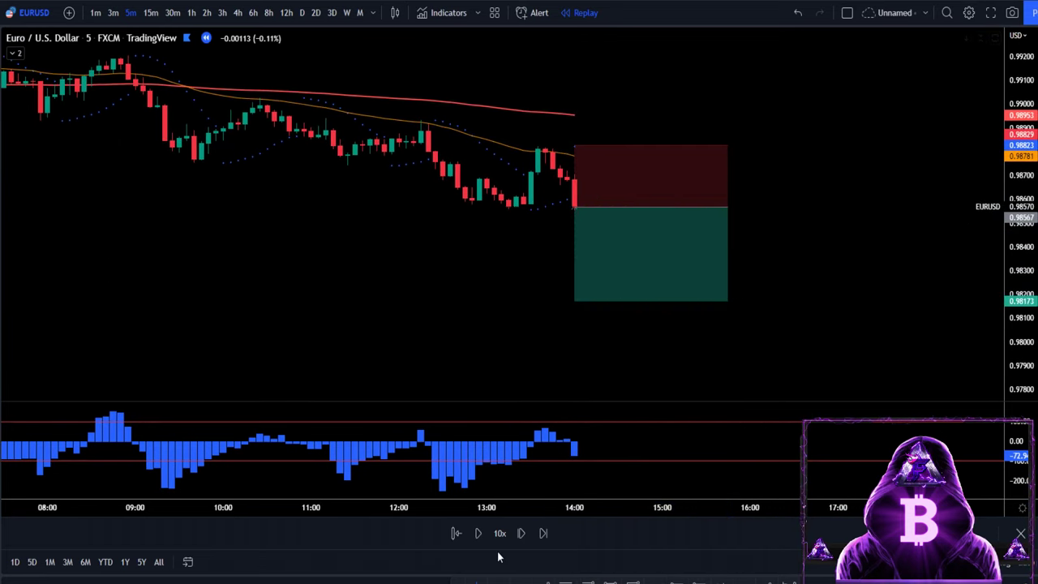
left_click(478, 533)
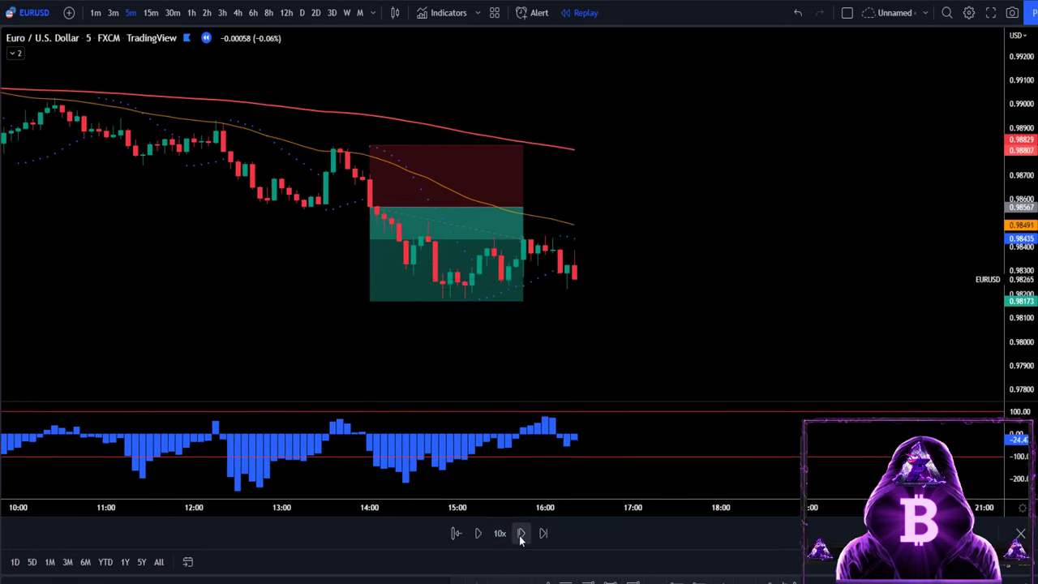
key("shift+Down")
scroll(531, 440, "down", 1)
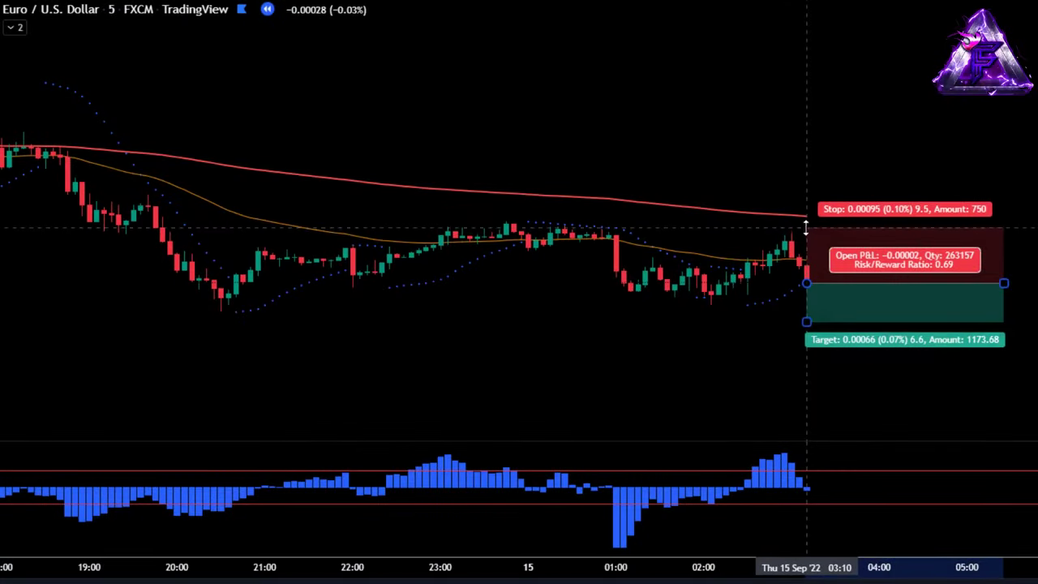
Resume replay and place a long position at the last candle with a raised profit target.
key("shift+Down")
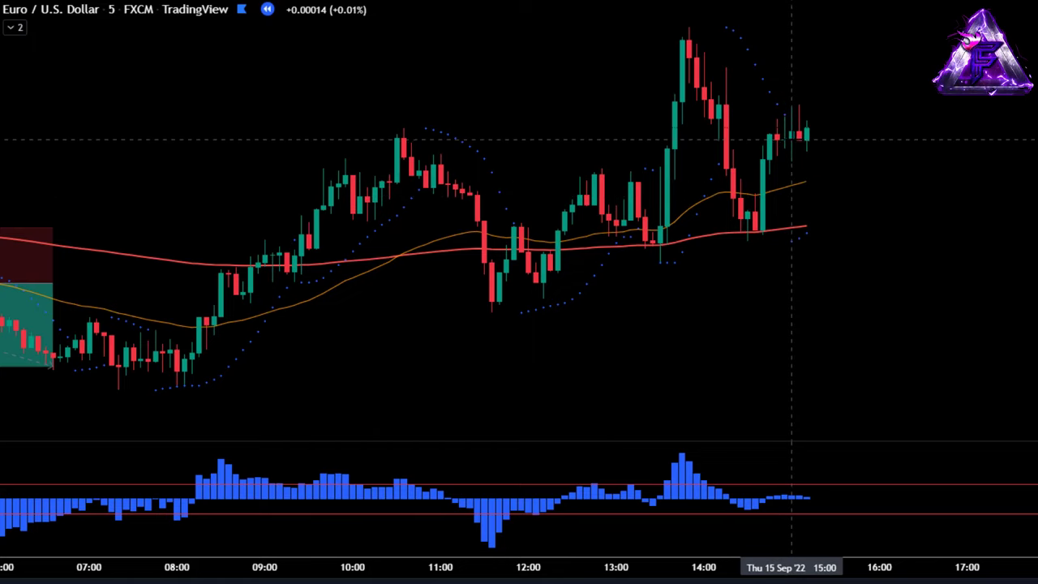
left_click(791, 139)
left_click_drag(756, 209, 756, 165)
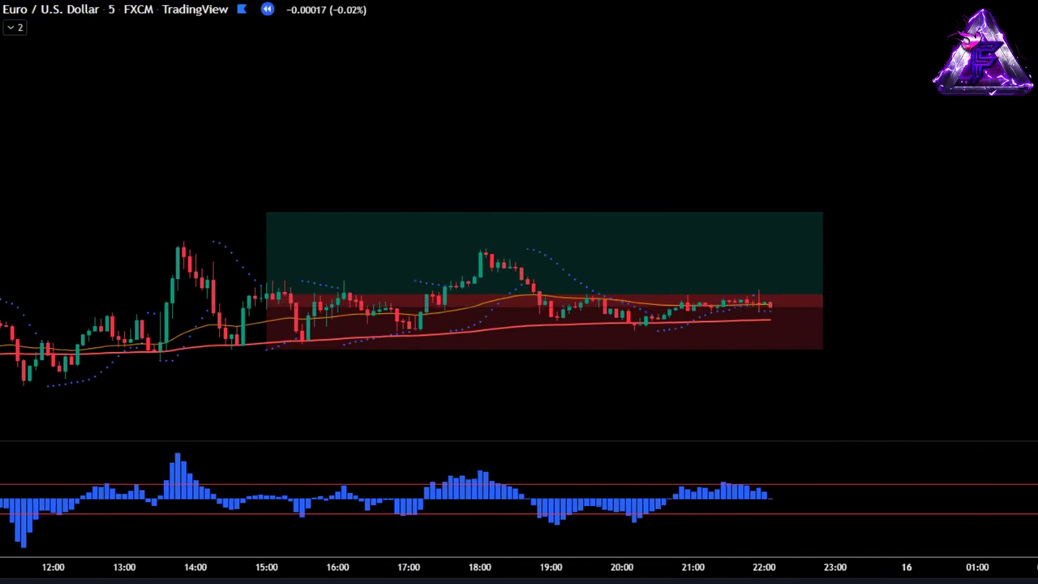
Zoom the time axis and place a new trade position at the latest bar.
scroll(835, 359, "down", 2)
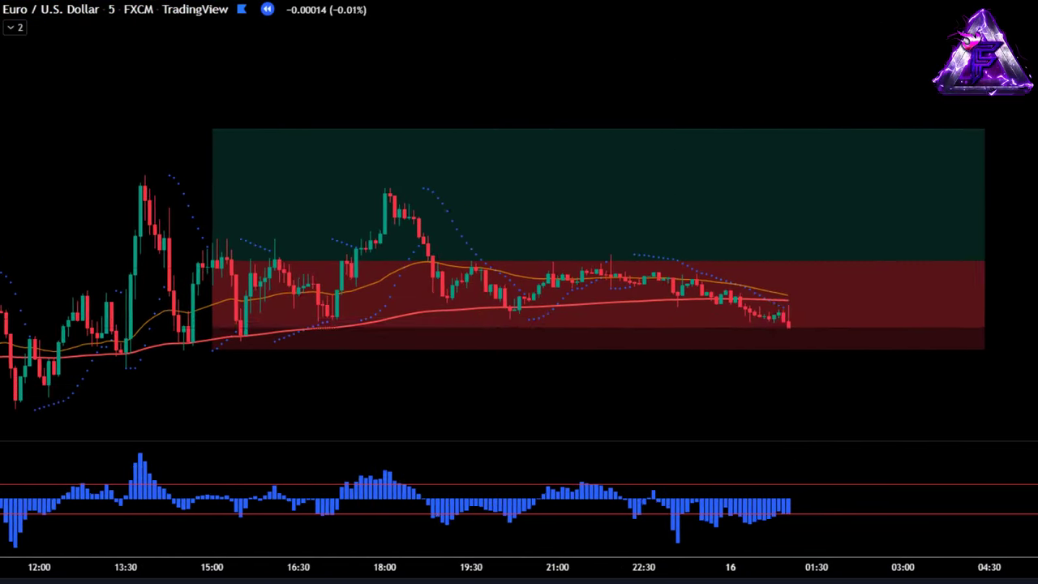
scroll(762, 325, "down", 2)
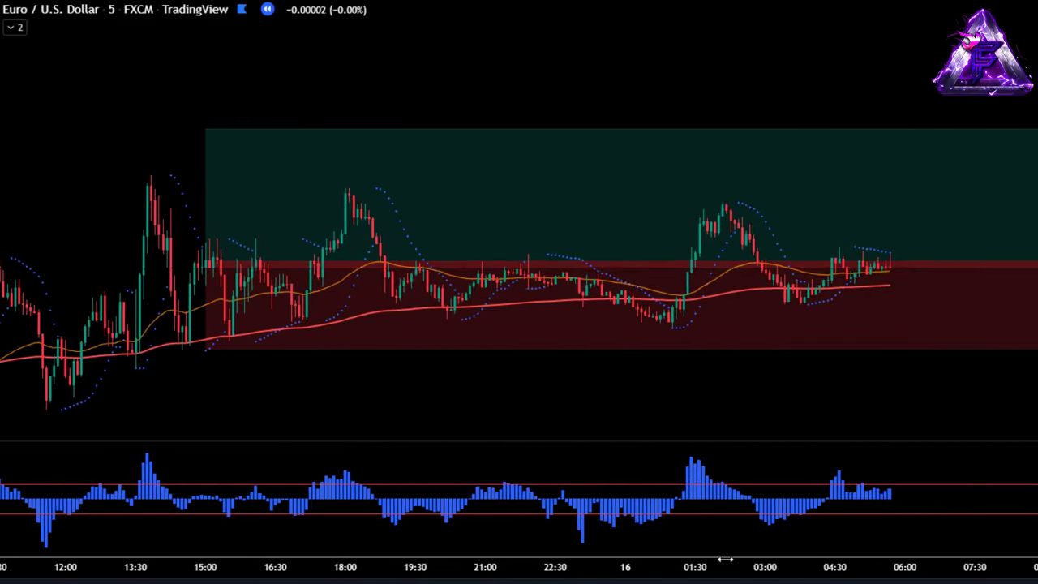
scroll(724, 559, "down", 2)
scroll(857, 271, "up", 5)
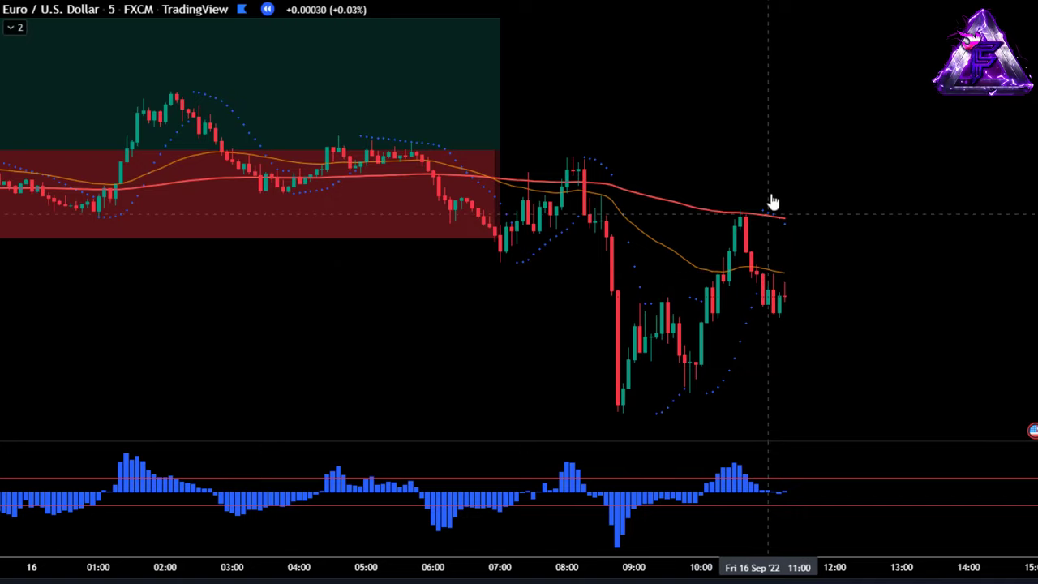
left_click(762, 268)
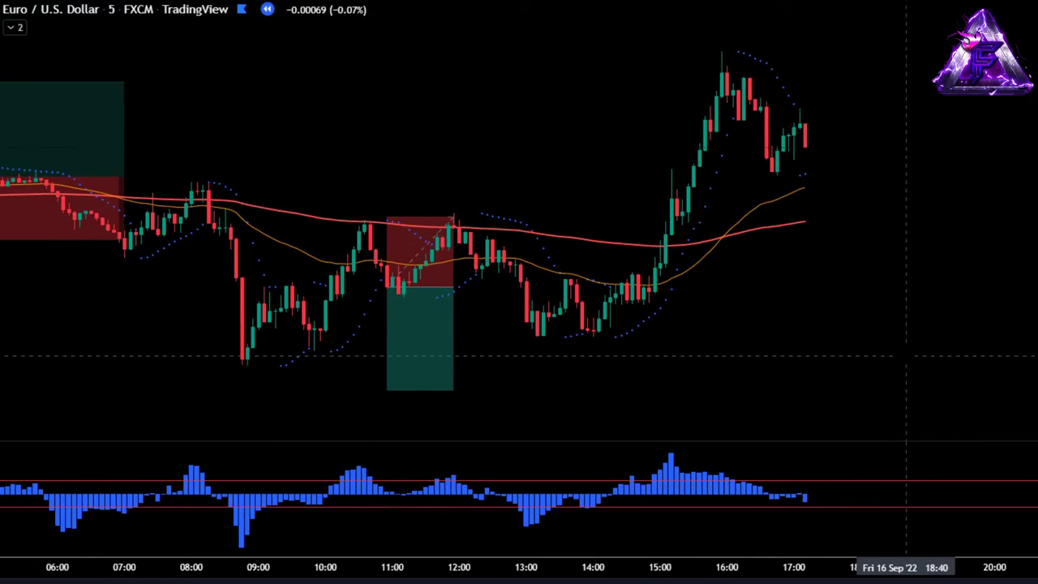
Pause replay and place a 16 Sep long with a 0.00113 stop and 0.00170 target (R/R 1.5).
left_click(593, 568)
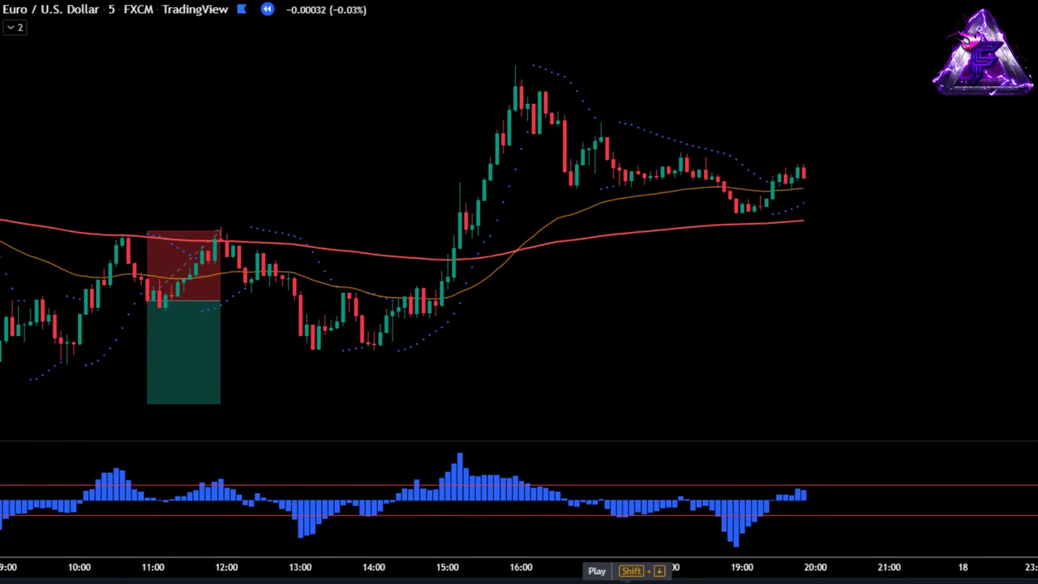
left_click(765, 185)
left_click_drag(765, 106, 765, 102)
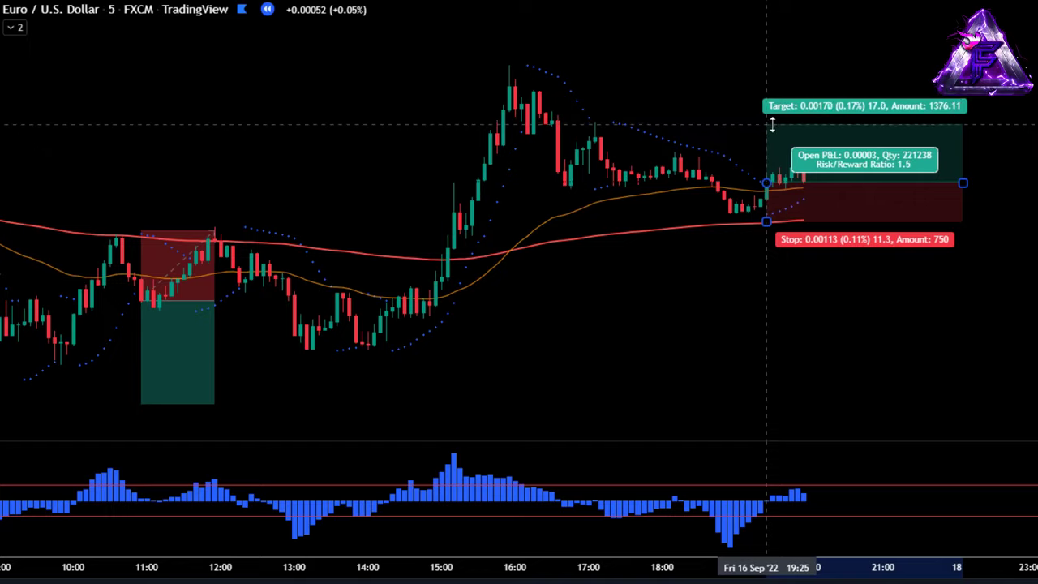
scroll(519, 244, "up", 2)
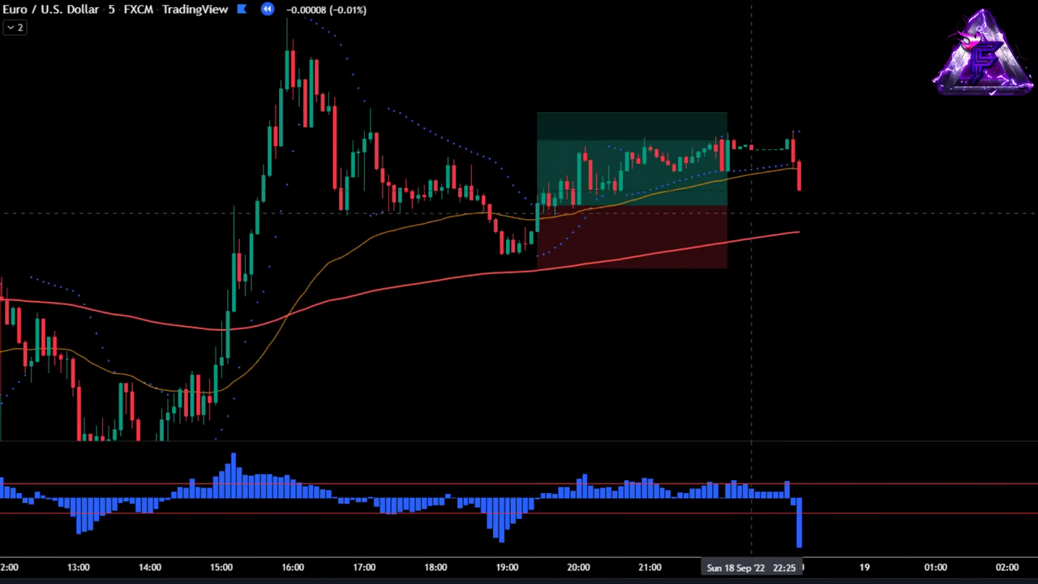